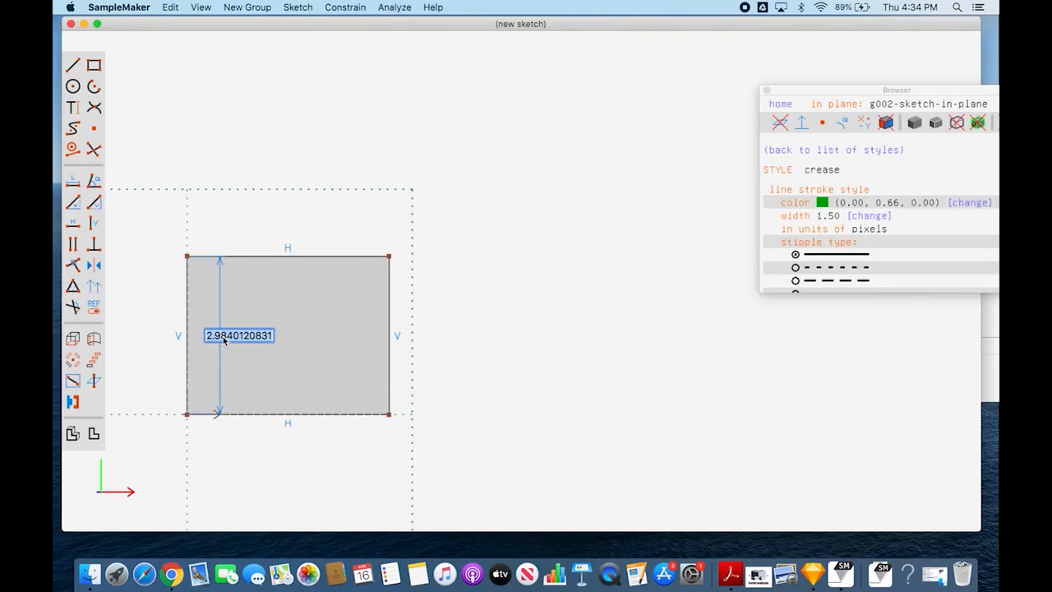
Step: Set the rectangle's height to 3, then add a width dimension of 4 above its upper edge
key("Return")
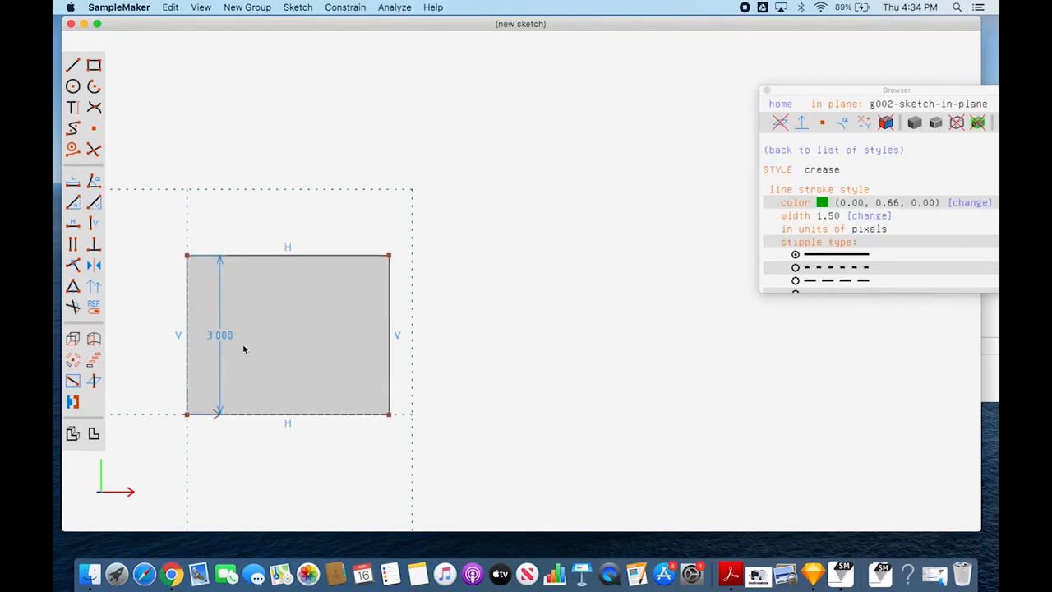
left_click(293, 257)
key("d")
left_click(292, 292)
left_click_drag(291, 287, 289, 231)
left_click(290, 278)
double_click(288, 227)
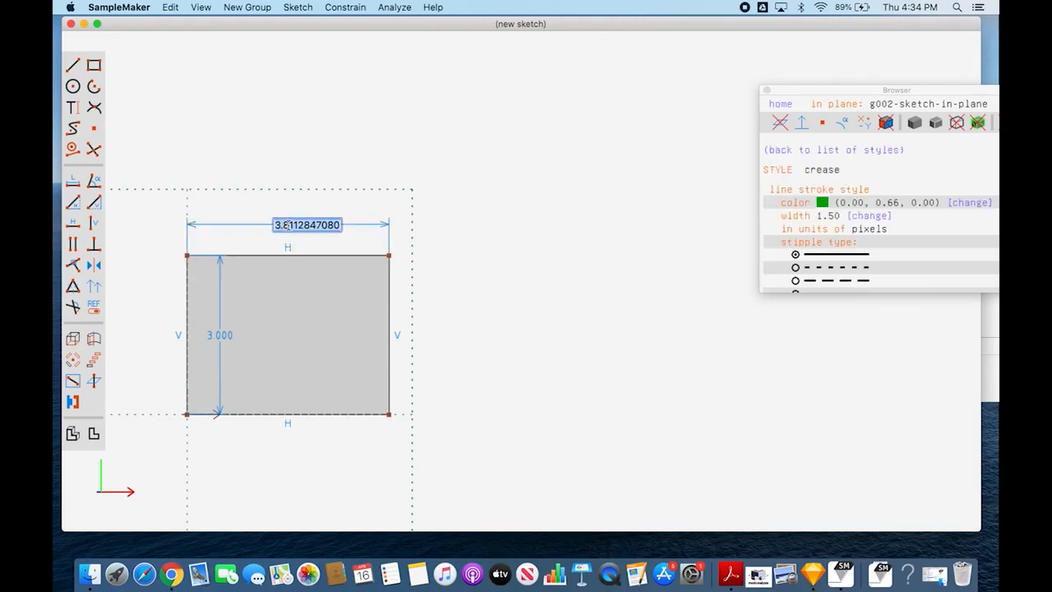
type("4")
key("Return")
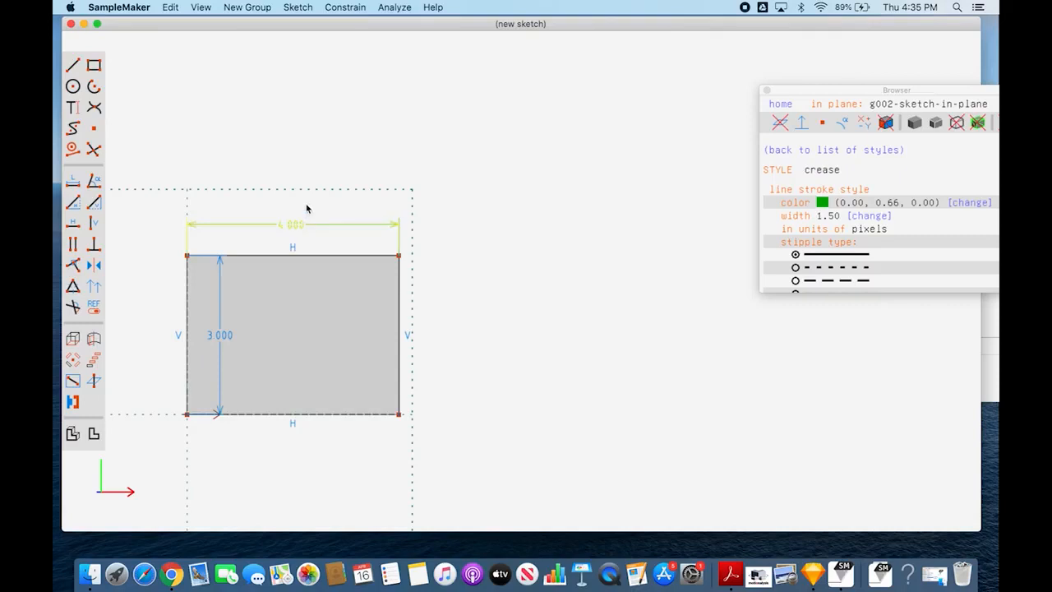
Step: Drive the rectangle's width dimension with a new parameter InsertDistanceX set to 3.5
double_click(291, 224)
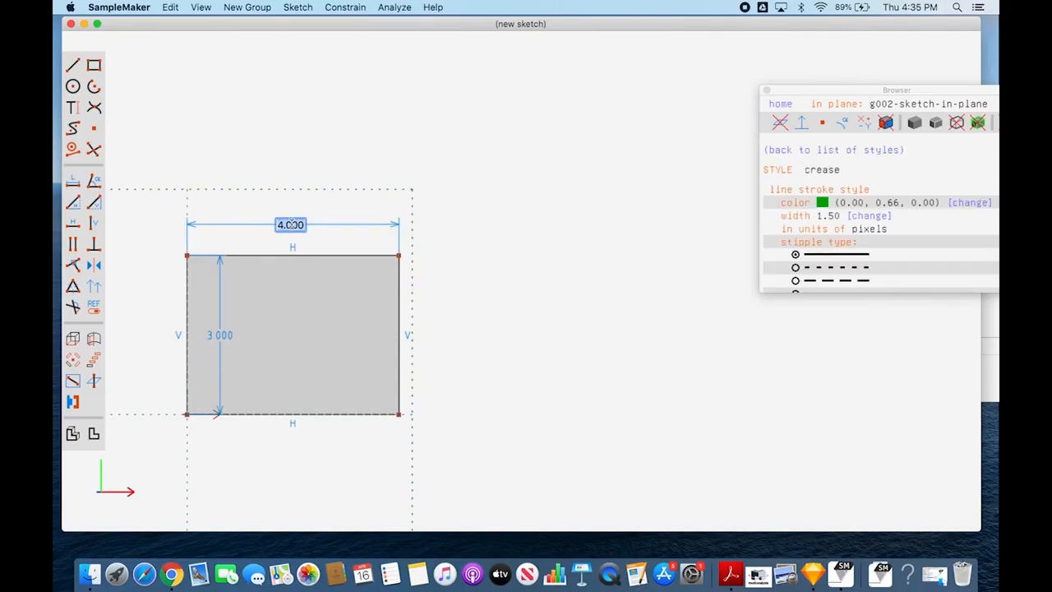
key("BackSpace")
type("Ins")
type("ertDista")
type("nce")
type("X")
key("Return")
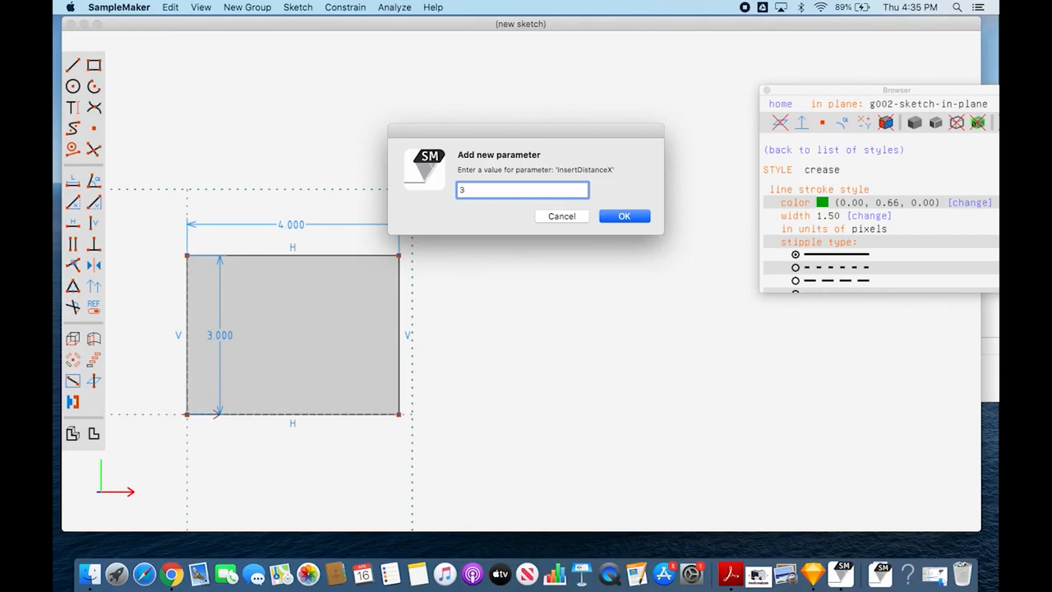
key("Return")
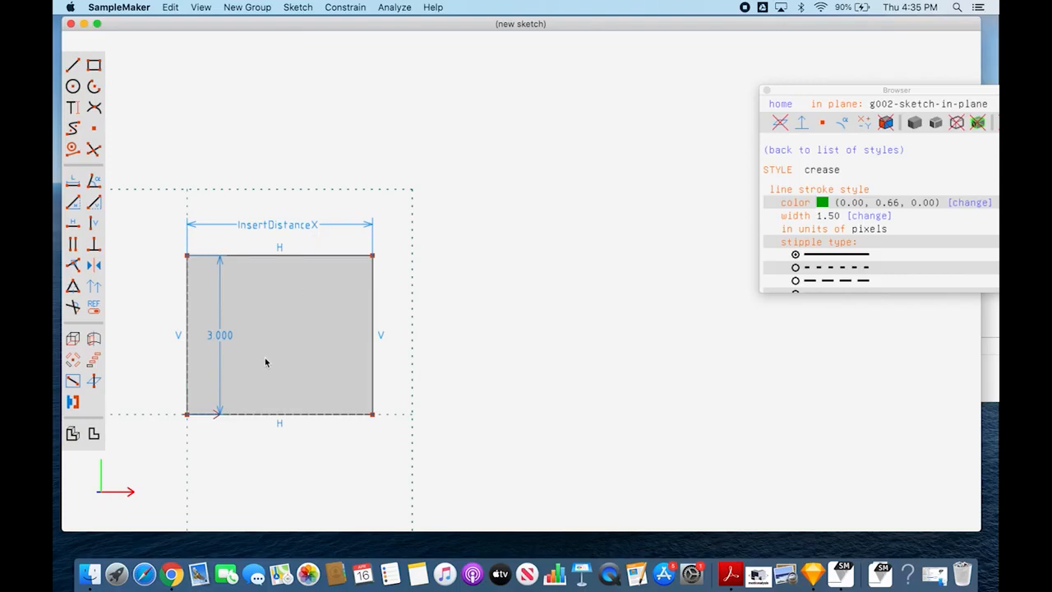
Step: Drive the rectangle's height dimension with a new parameter InsertDistanceY set to 4
double_click(220, 334)
type("InsertDistance")
type("Y")
key("Return")
type("4")
left_click(625, 216)
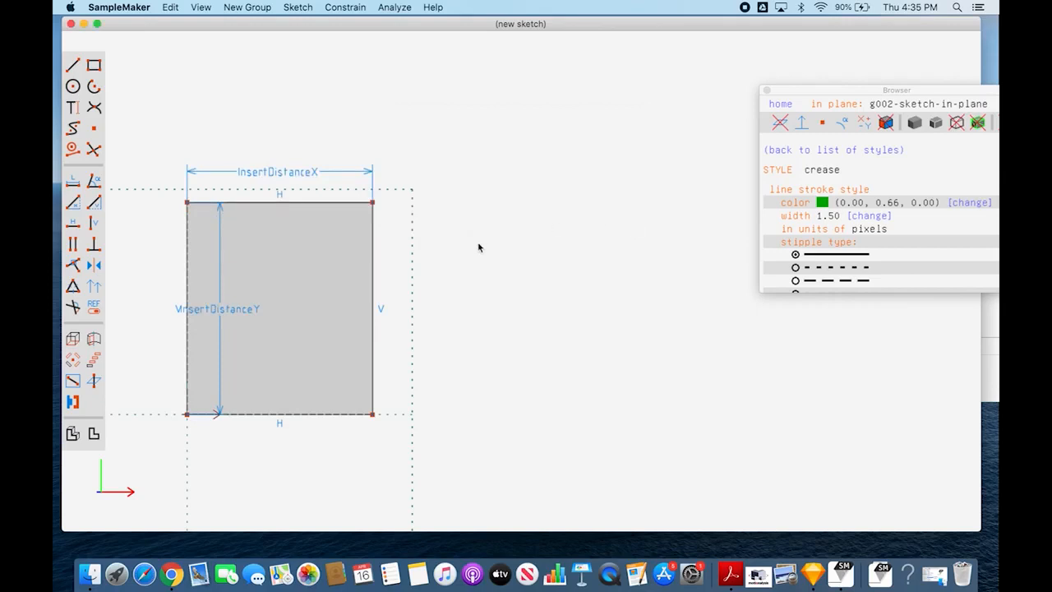
Step: Draw a second, separate rectangle about 2.8 wide and 3.1 high to the right of the first
left_click(92, 64)
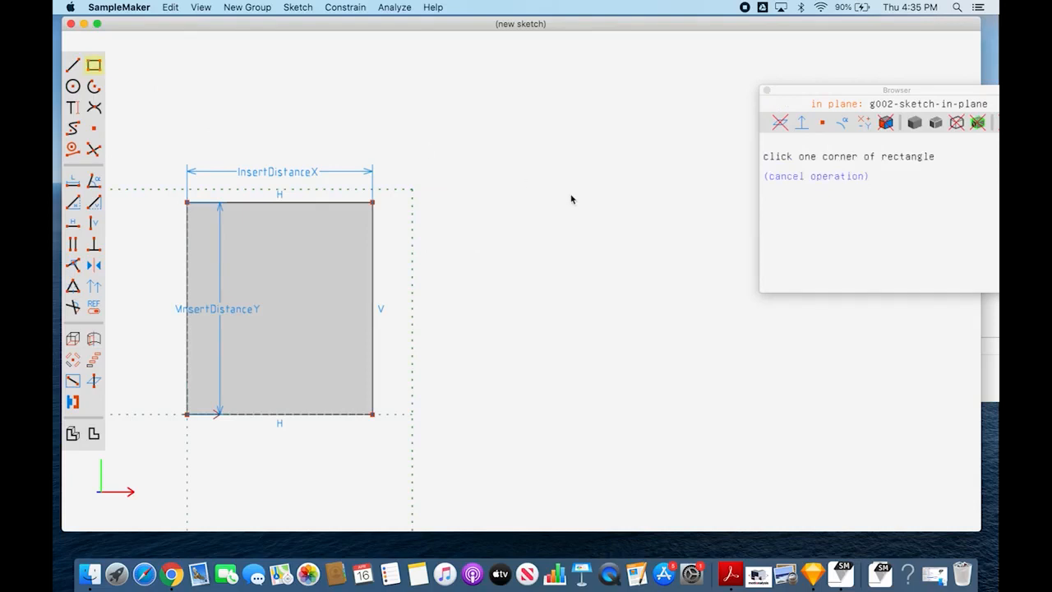
left_click(506, 203)
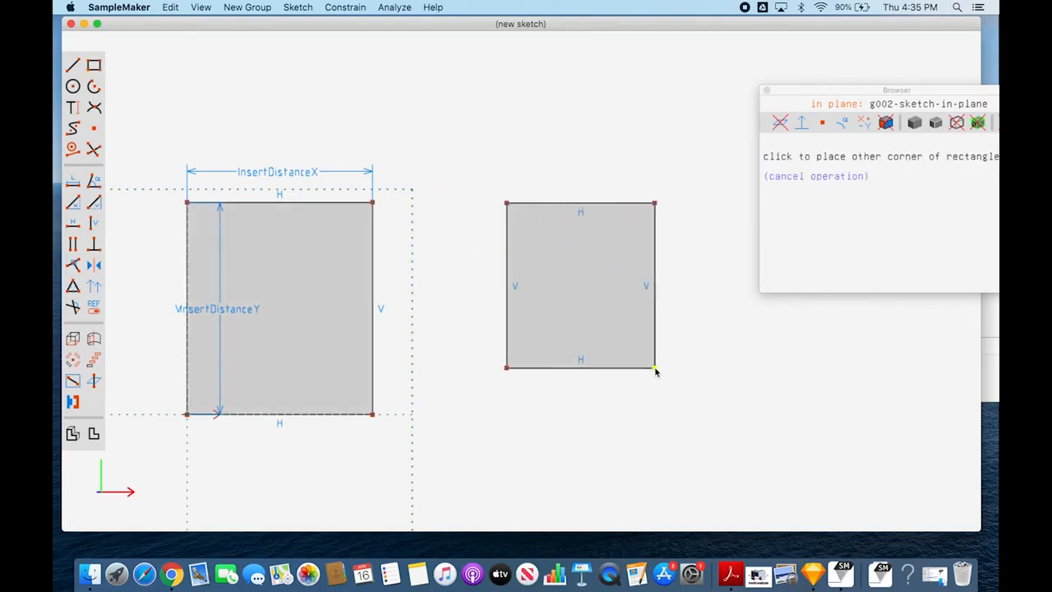
left_click(655, 368)
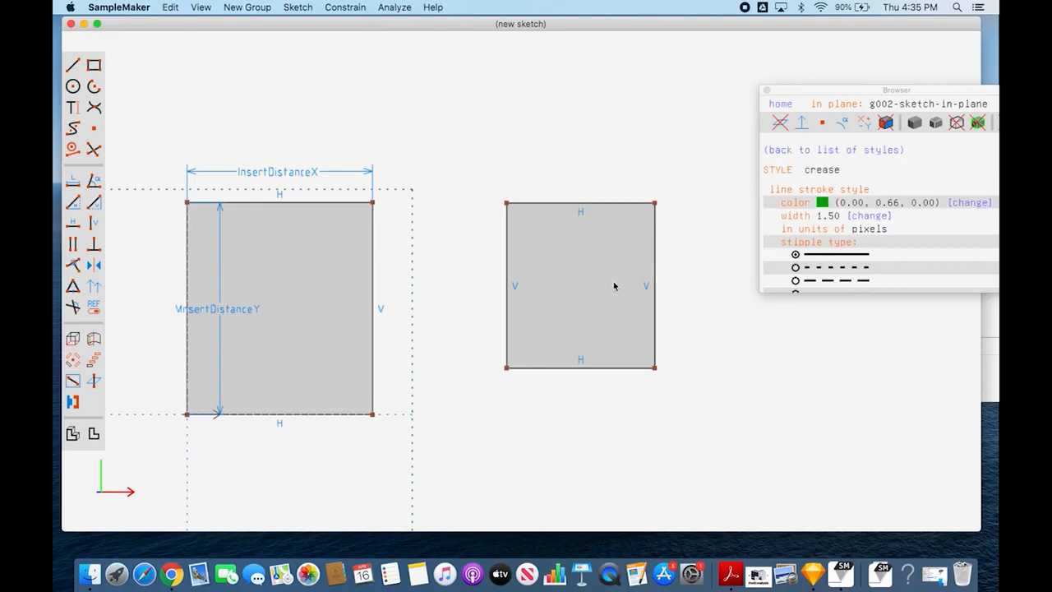
Step: Constrain the second rectangle's upper and lower inner corners horizontally to the facing corners of the first rectangle
left_click(507, 203)
left_click(372, 203)
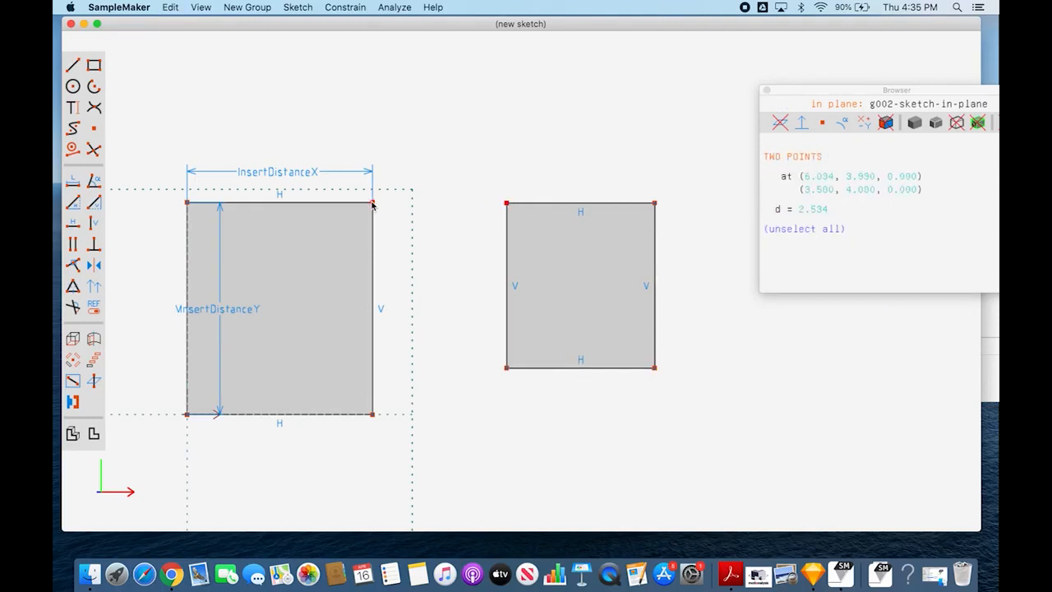
key("h")
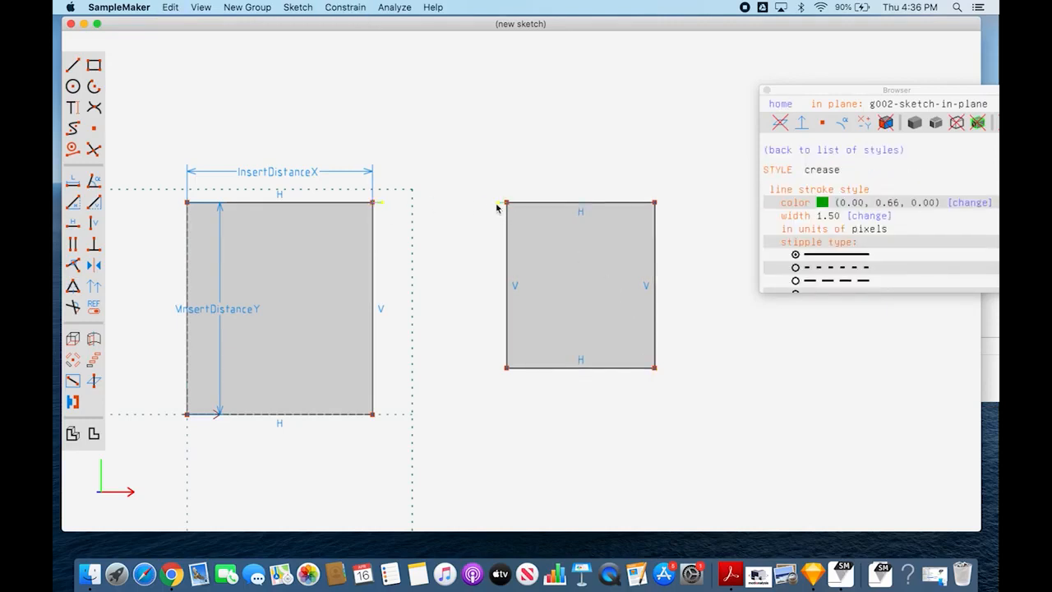
left_click(506, 367)
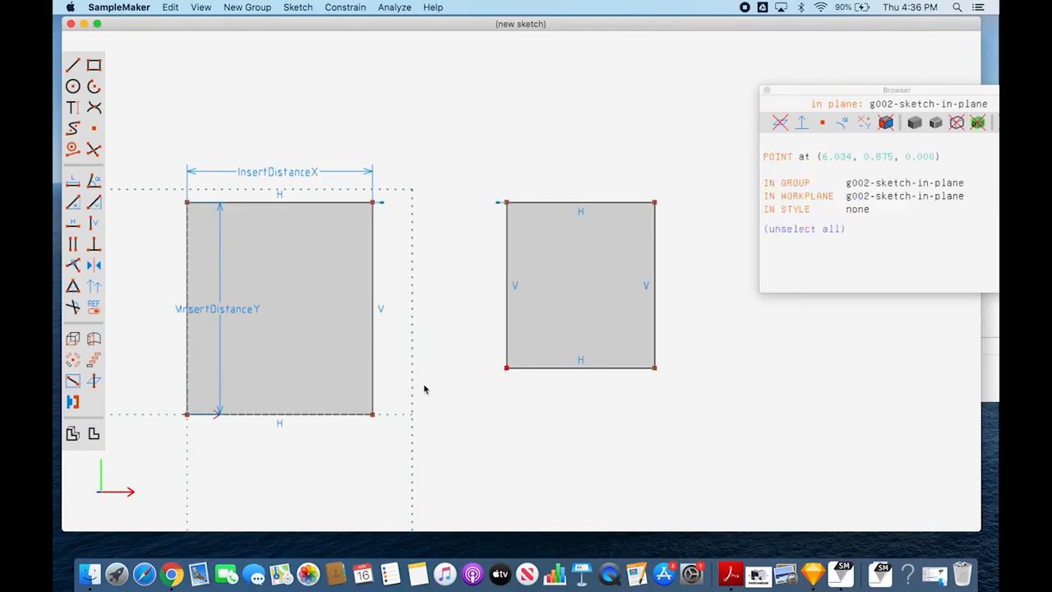
left_click(374, 416)
key("h")
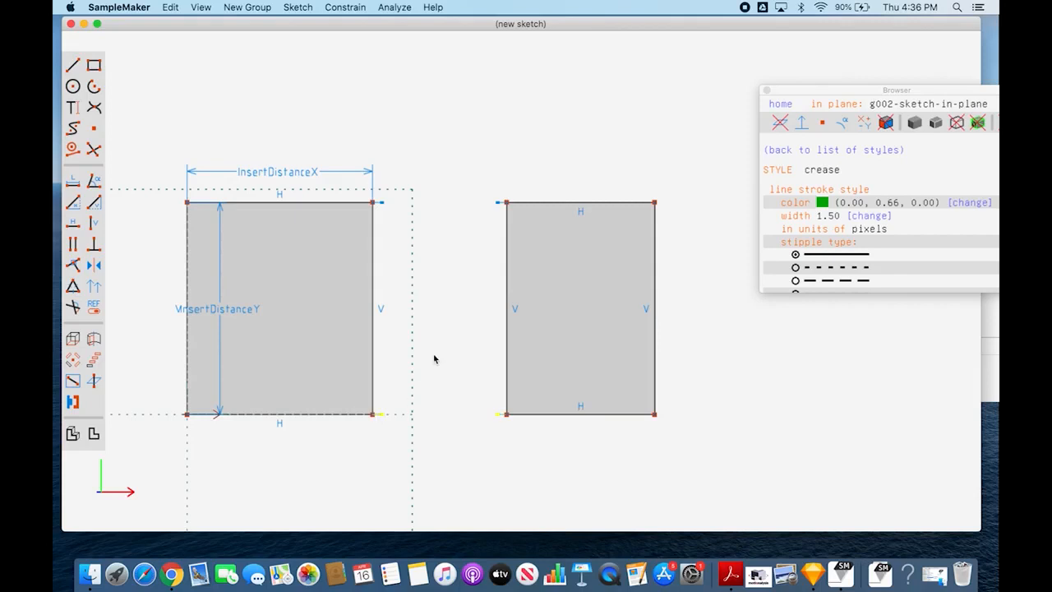
Step: Make the upper edges of the two rectangles equal in length
left_click(583, 203)
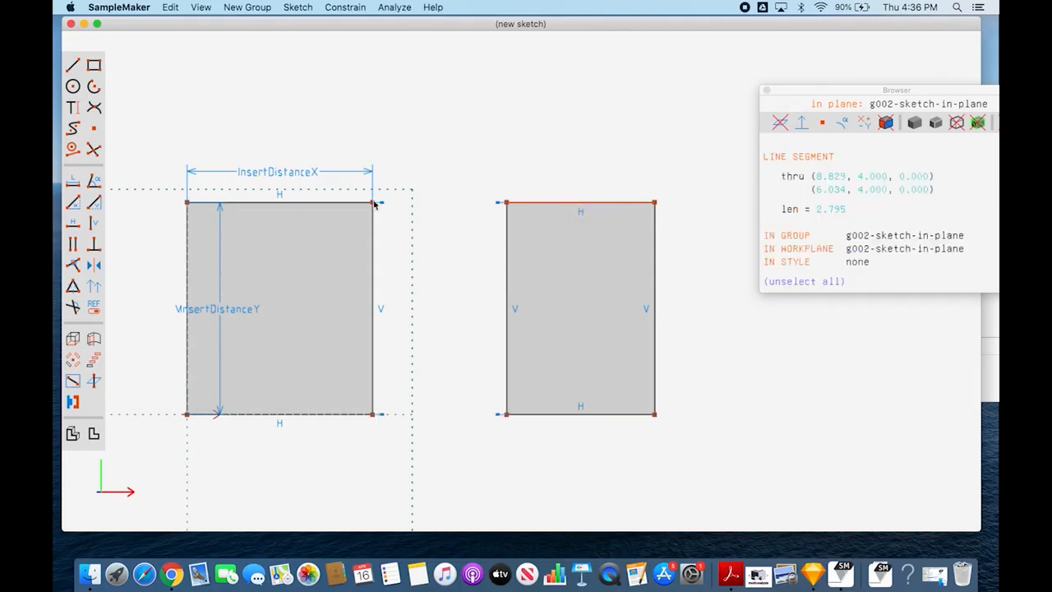
left_click(332, 203)
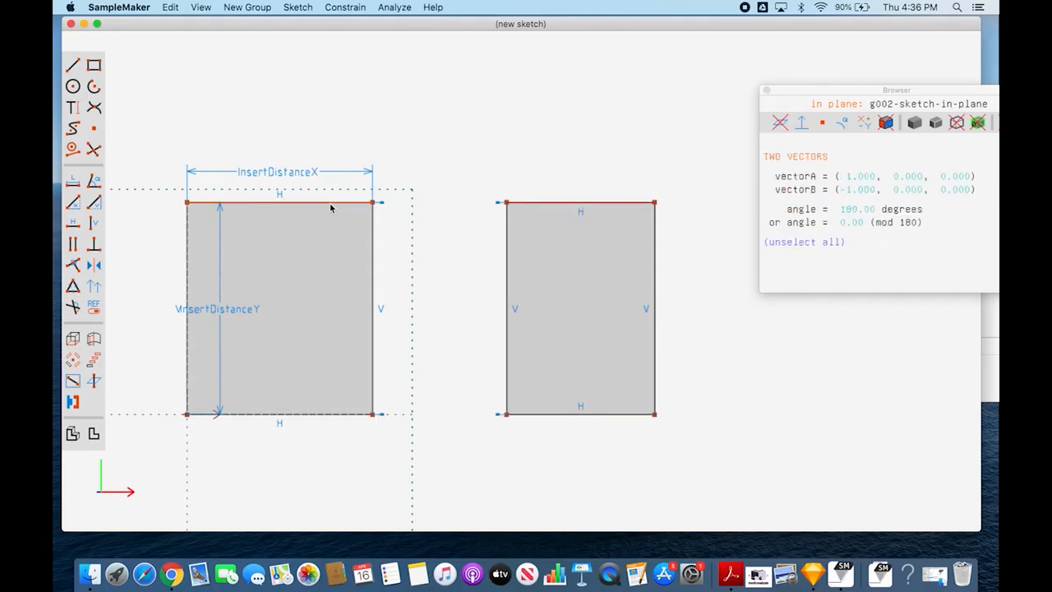
left_click(73, 285)
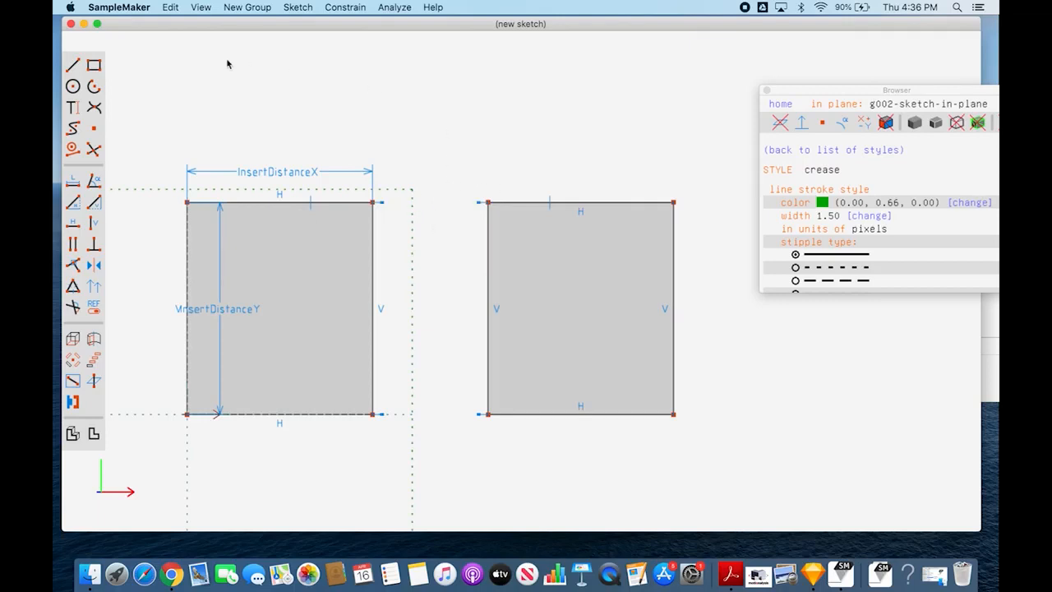
Step: Draw a short slanted line segment above the gap between the two rectangles
left_click(72, 65)
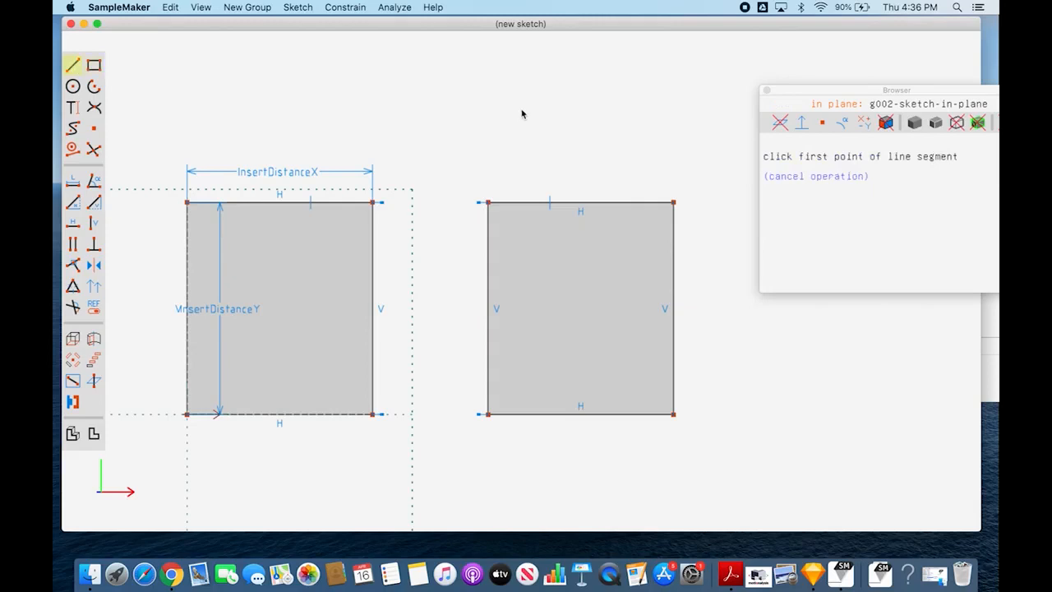
left_click(521, 110)
key("Escape")
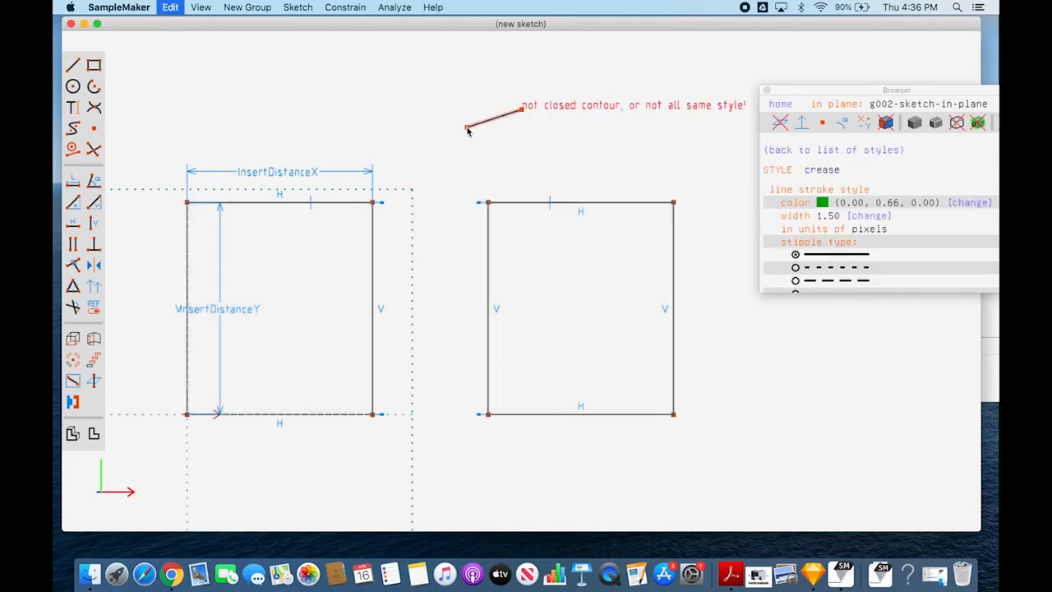
right_click(463, 155)
left_click(465, 129)
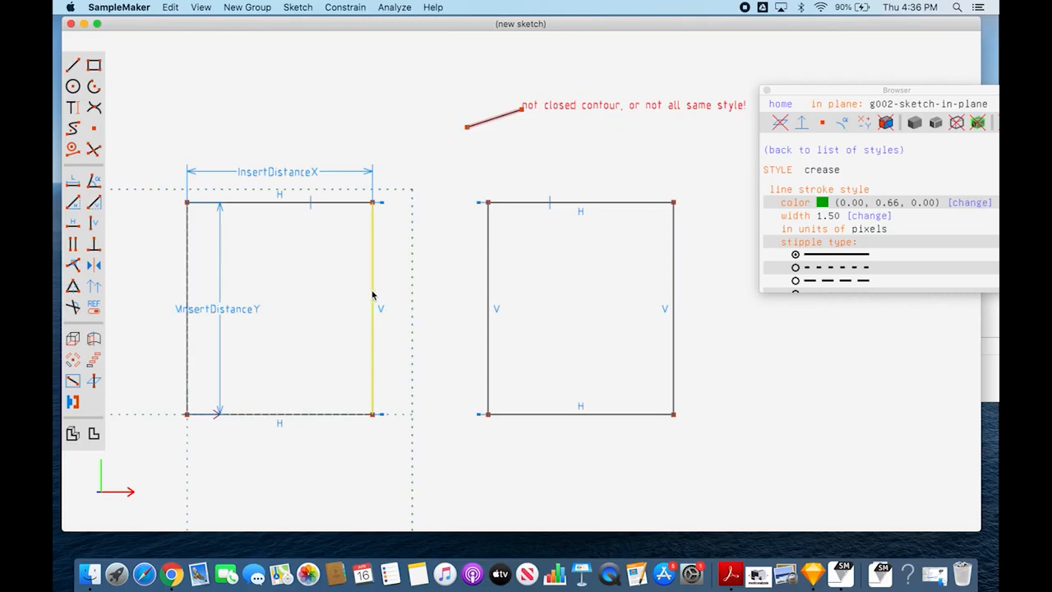
left_click(373, 295)
key("m")
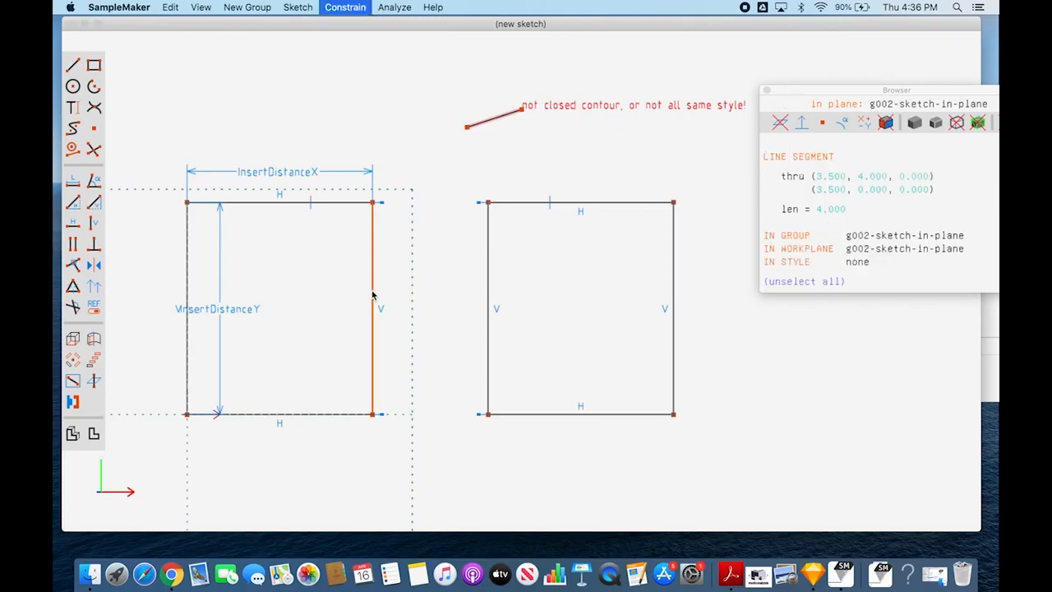
left_click(624, 230)
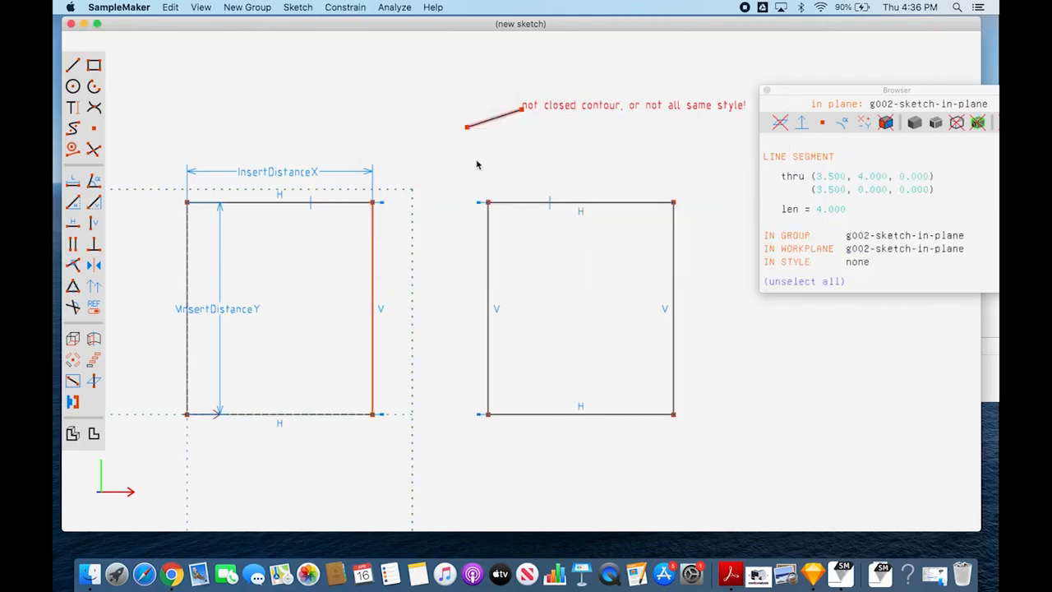
Step: Constrain the line segment's endpoints to the midpoints of the facing vertical edges of the two rectangles
left_click(461, 135)
left_click(467, 129)
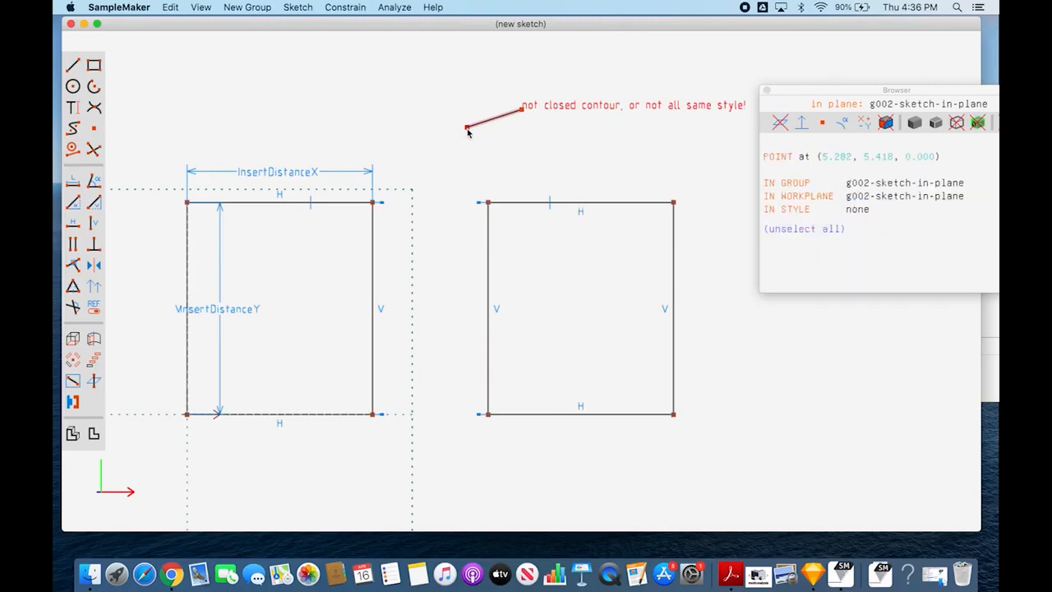
left_click(373, 282)
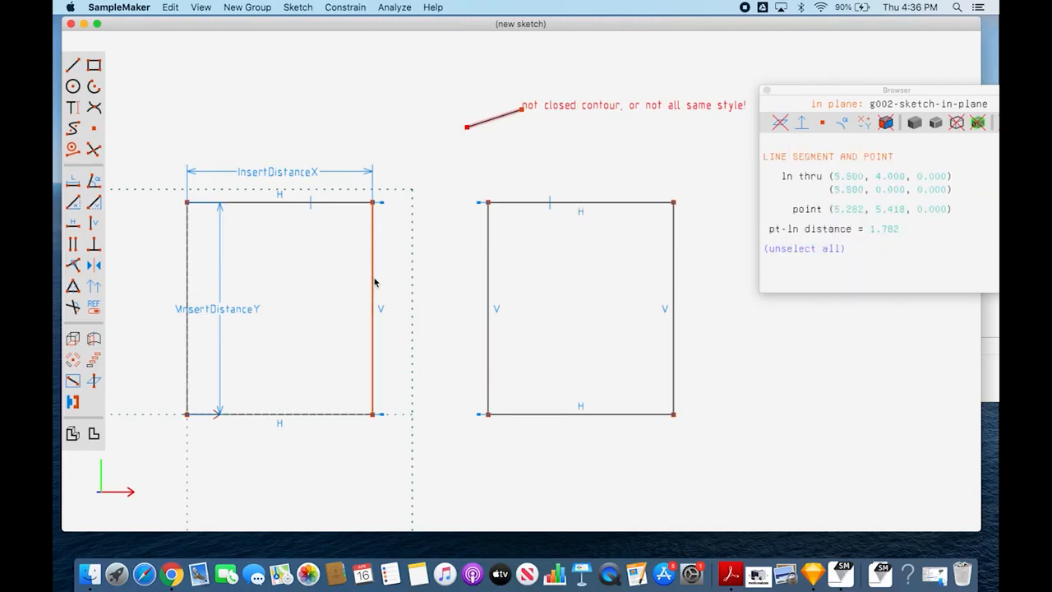
key("m")
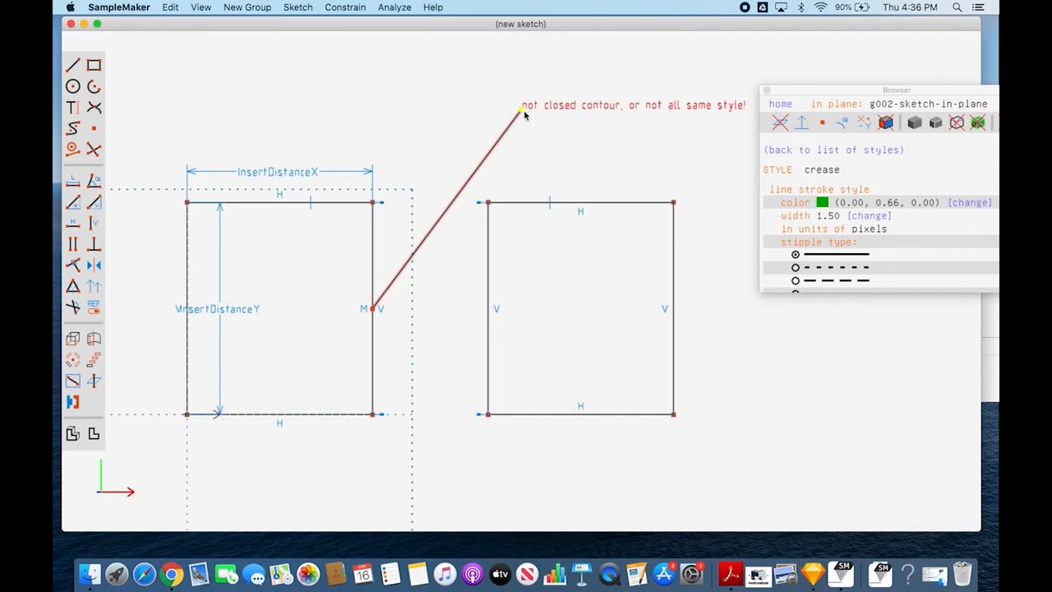
left_click(521, 108)
left_click(489, 282)
key("m")
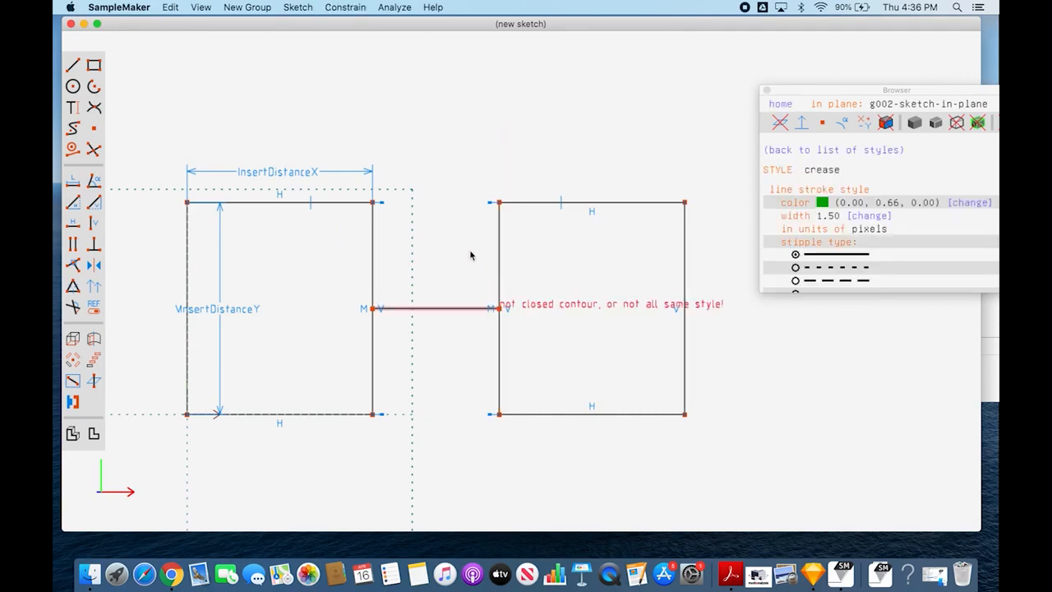
Step: Convert the line connecting the two rectangles to construction geometry
left_click(430, 310)
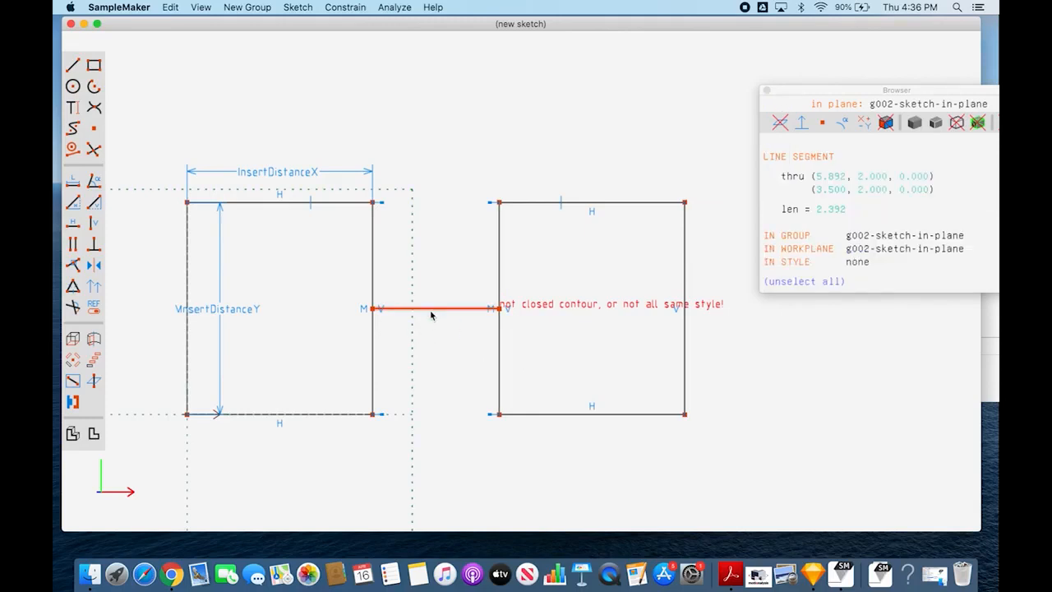
left_click(466, 252)
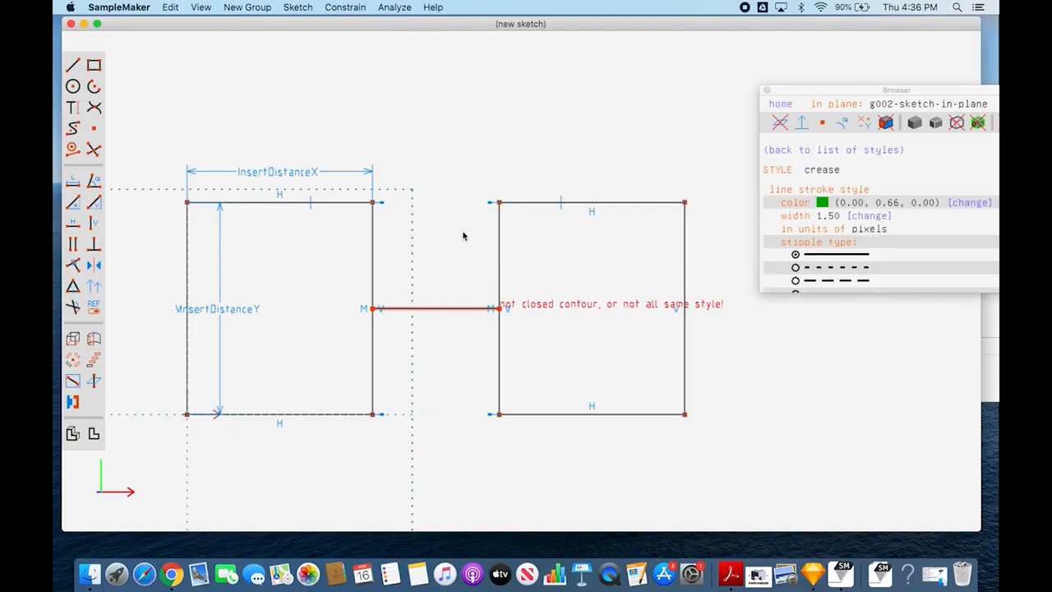
left_click(447, 313)
key("g")
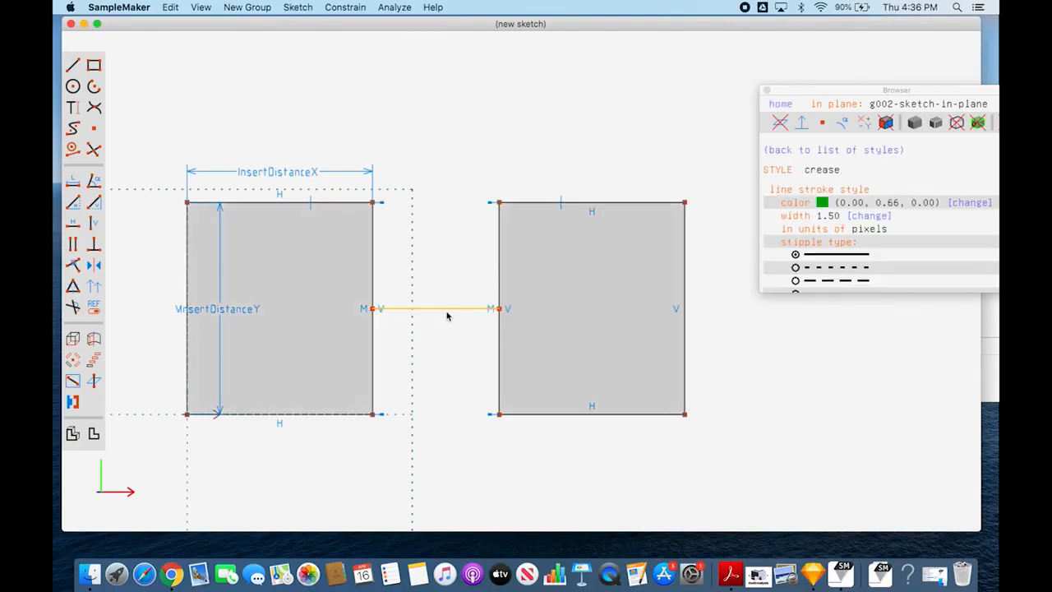
Step: Add a horizontal dimension between the facing upper corners of the rectangles, driven by a new parameter GapBetweenInsert set to 1.5
left_click(373, 203)
left_click(499, 203)
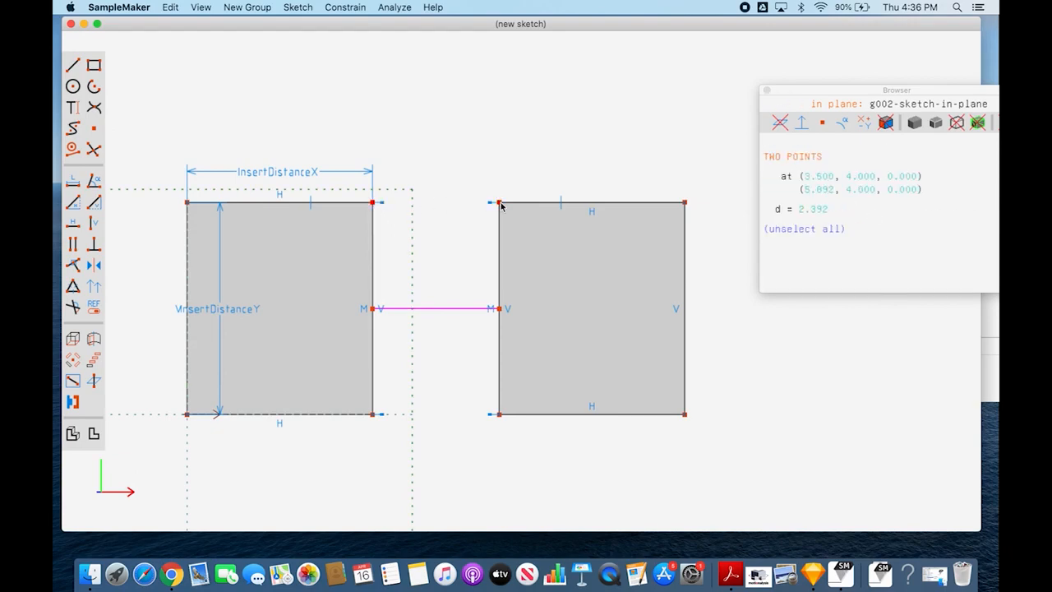
left_click(73, 202)
left_click(437, 237)
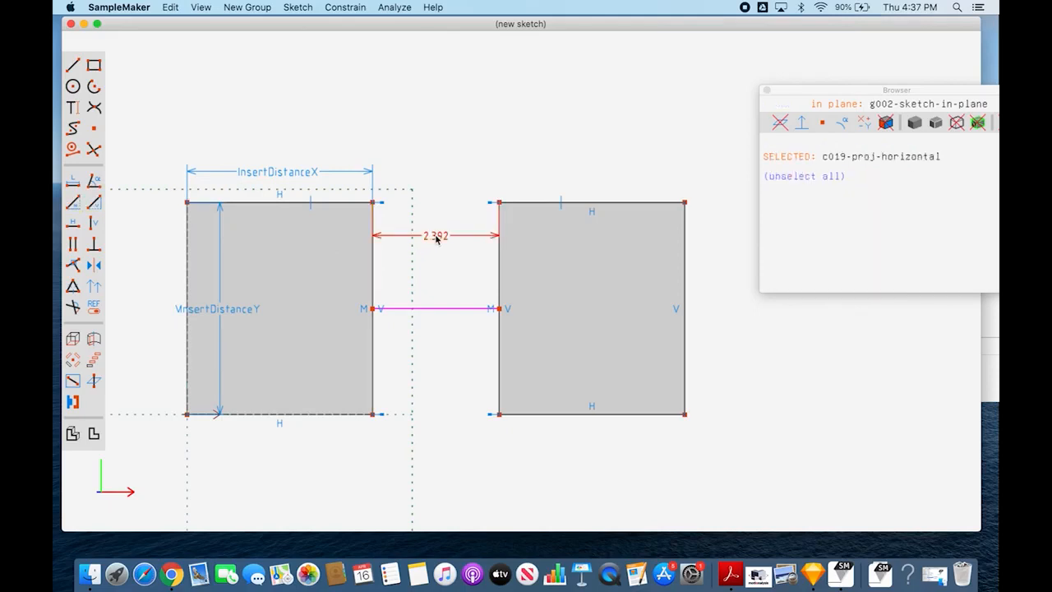
left_click_drag(436, 237, 434, 166)
double_click(434, 165)
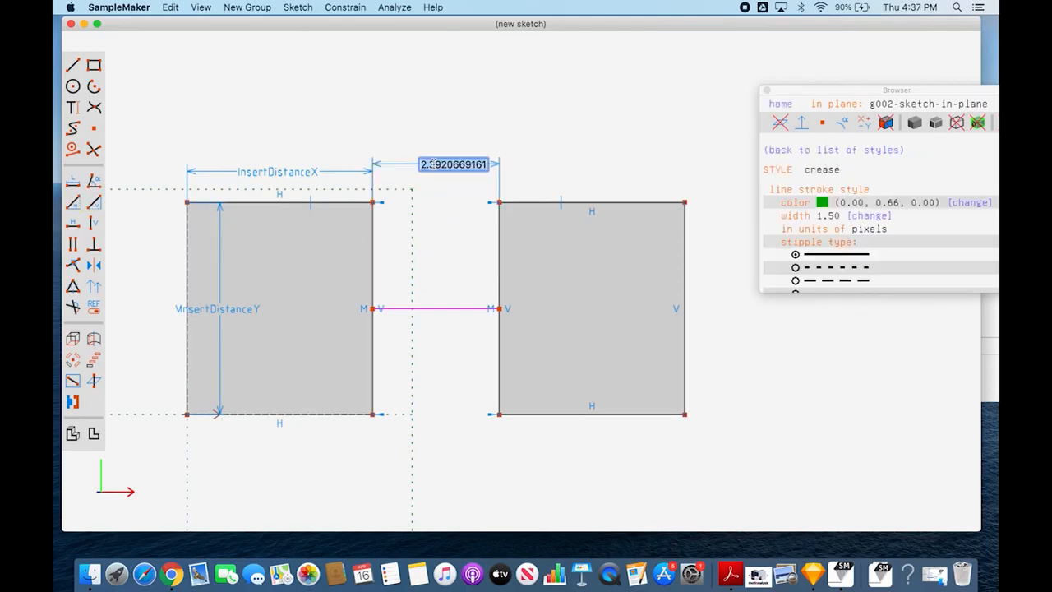
type("GapBetweenInserts")
key("Return")
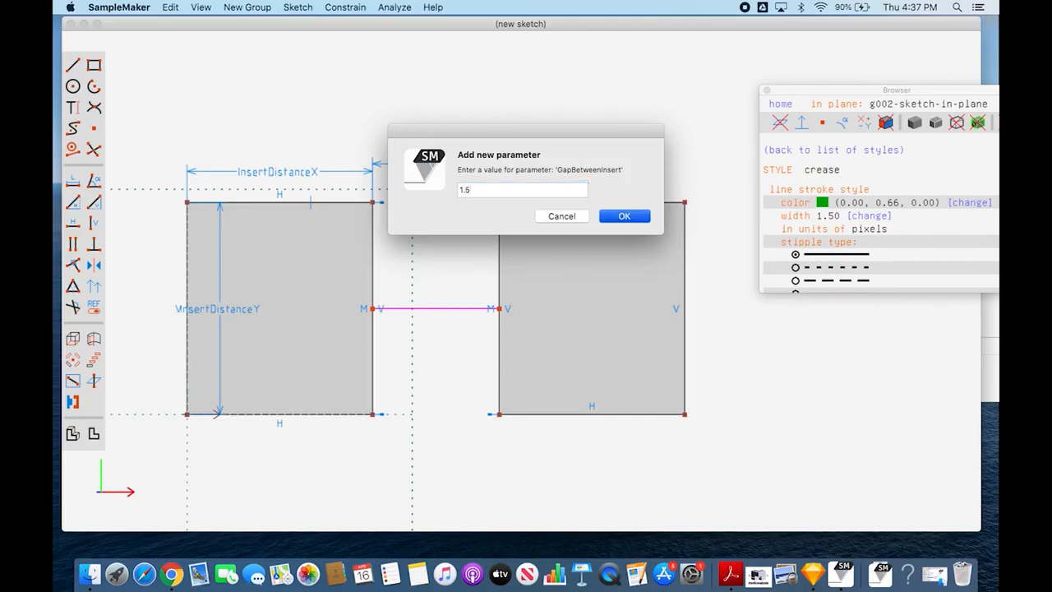
key("Return")
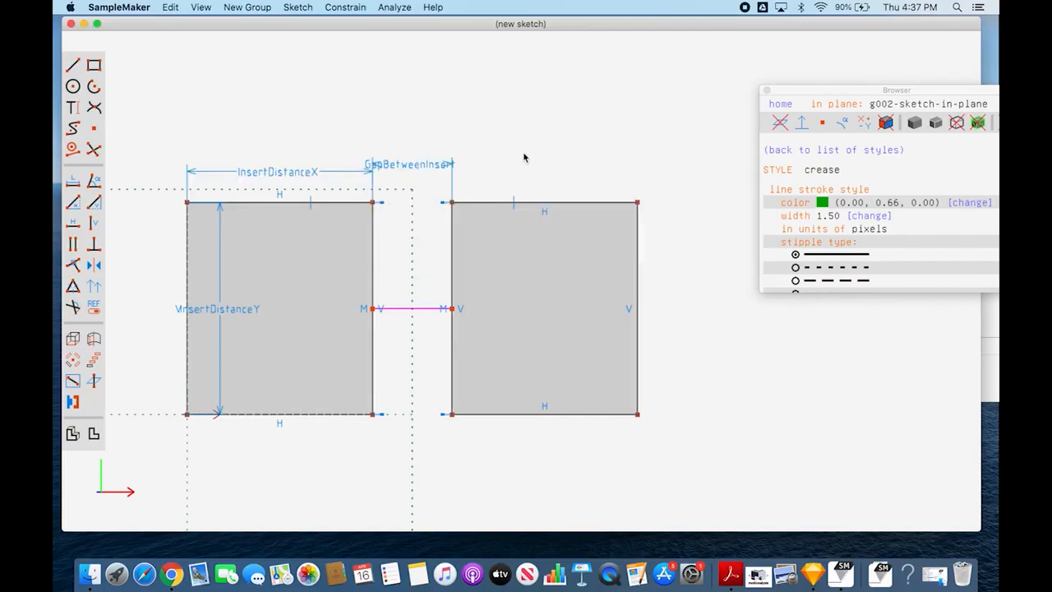
Step: Draw a larger rectangle enclosing both insert rectangles with a margin on all sides
left_click(94, 65)
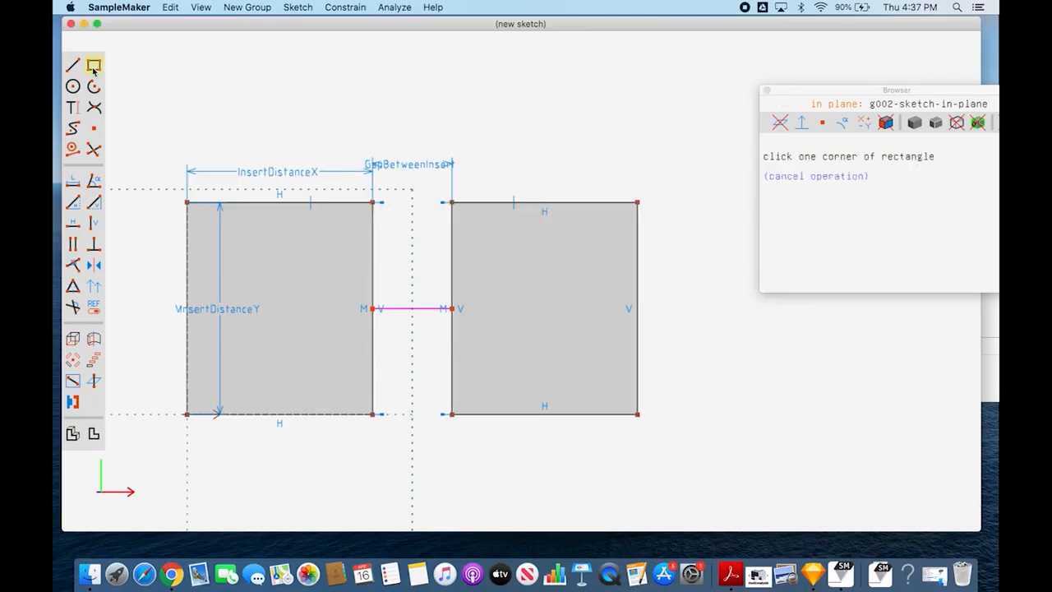
left_click(133, 110)
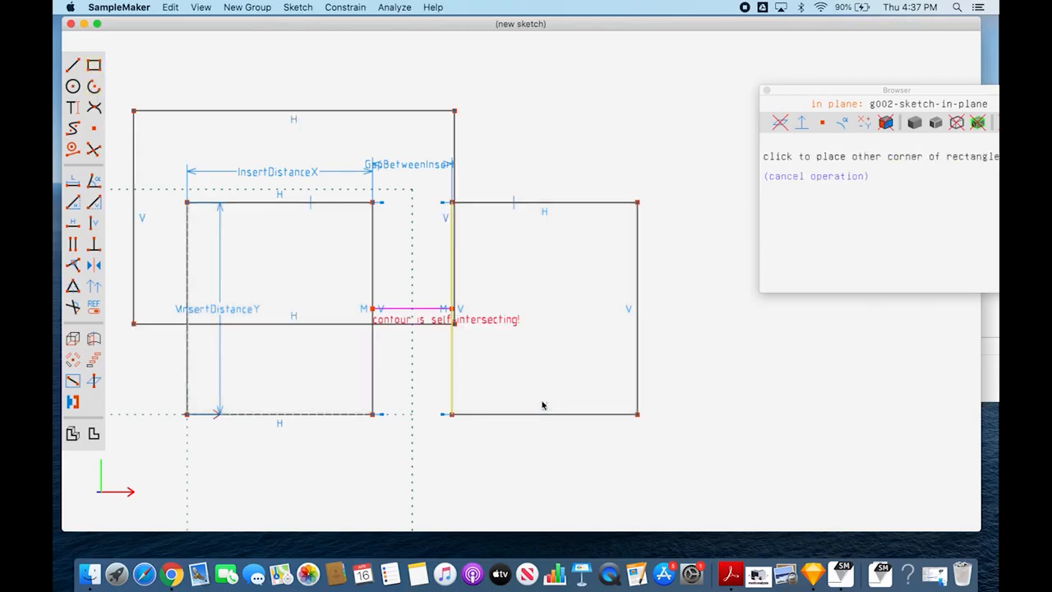
left_click(733, 503)
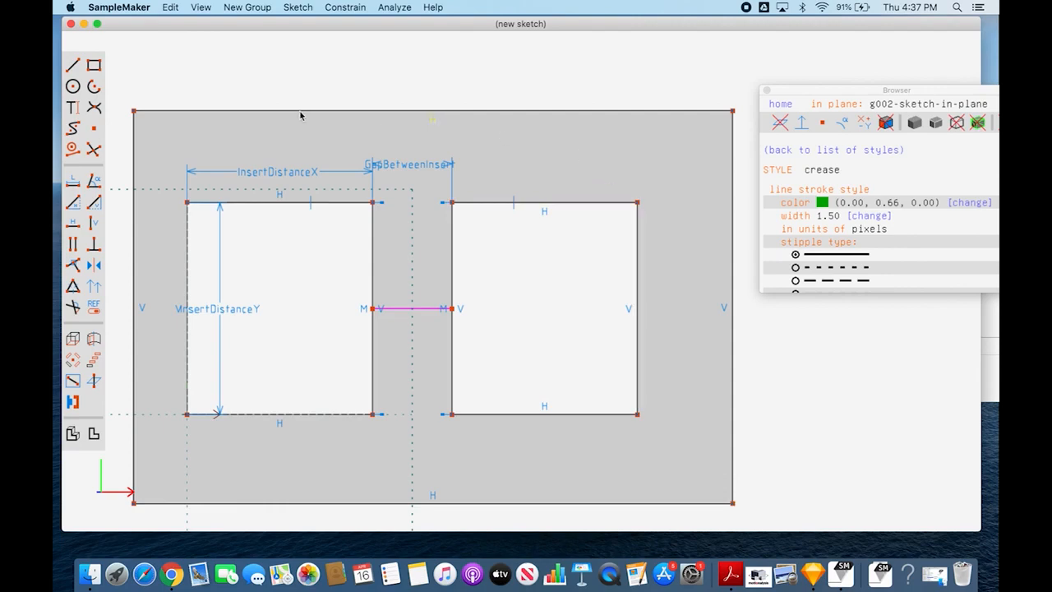
Step: Draw a slanted line segment about 2.25 long above the gap's connecting line and convert it to construction geometry
left_click(74, 65)
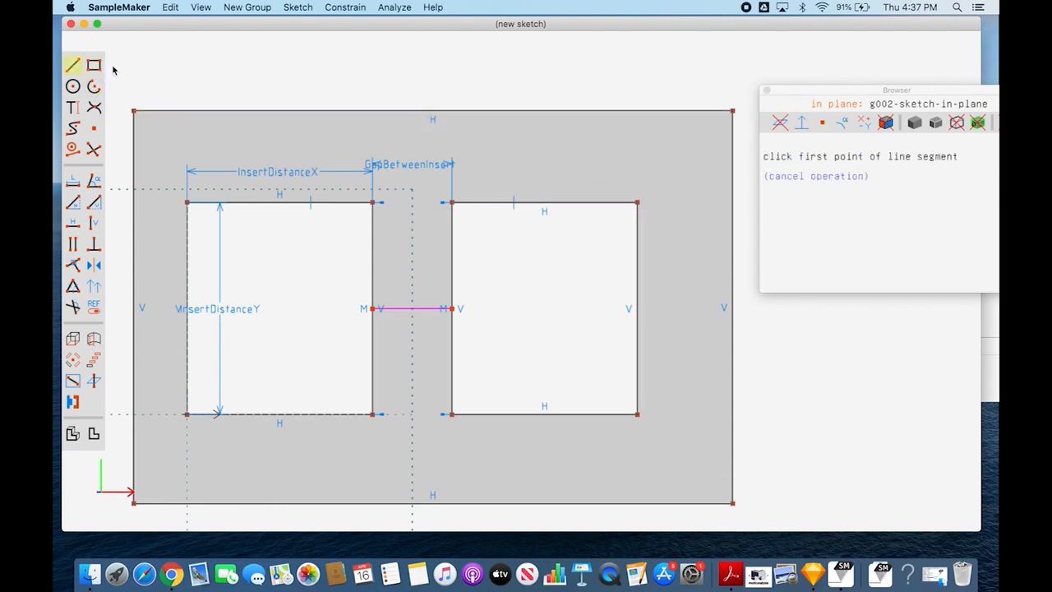
left_click(479, 145)
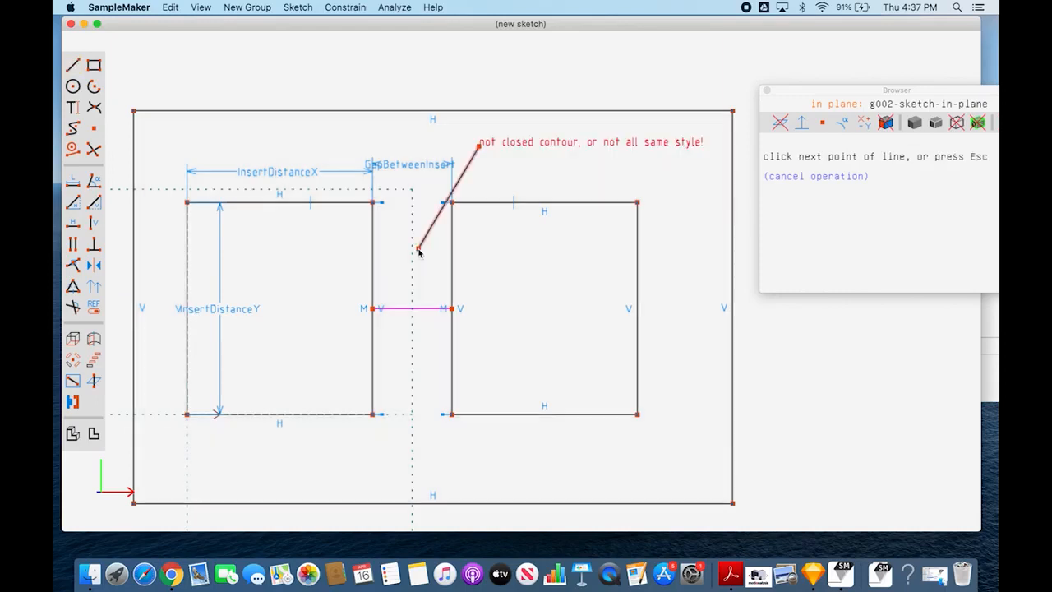
key("Escape")
left_click(424, 238)
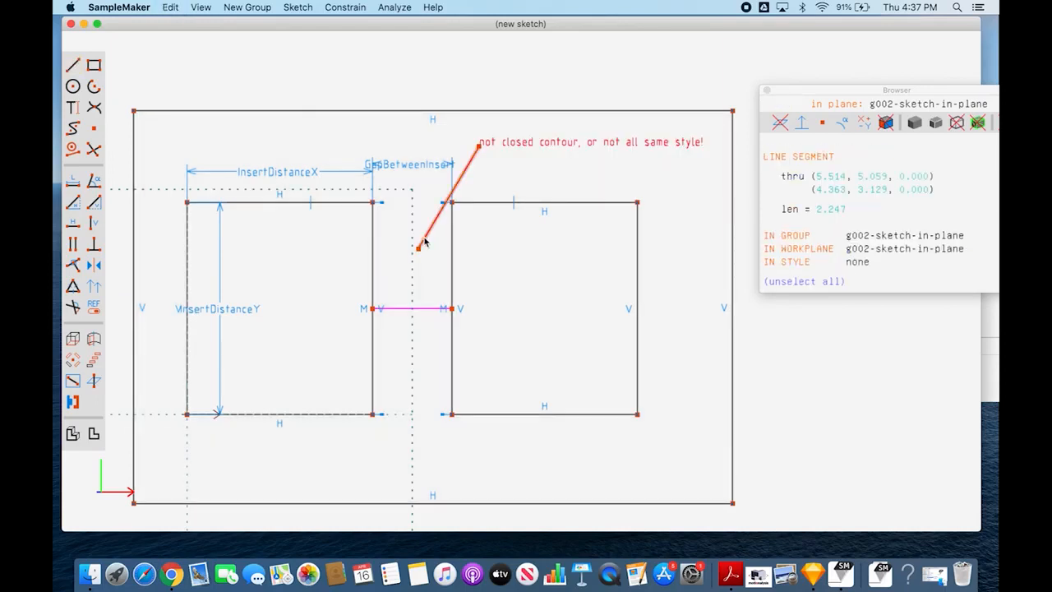
key("g")
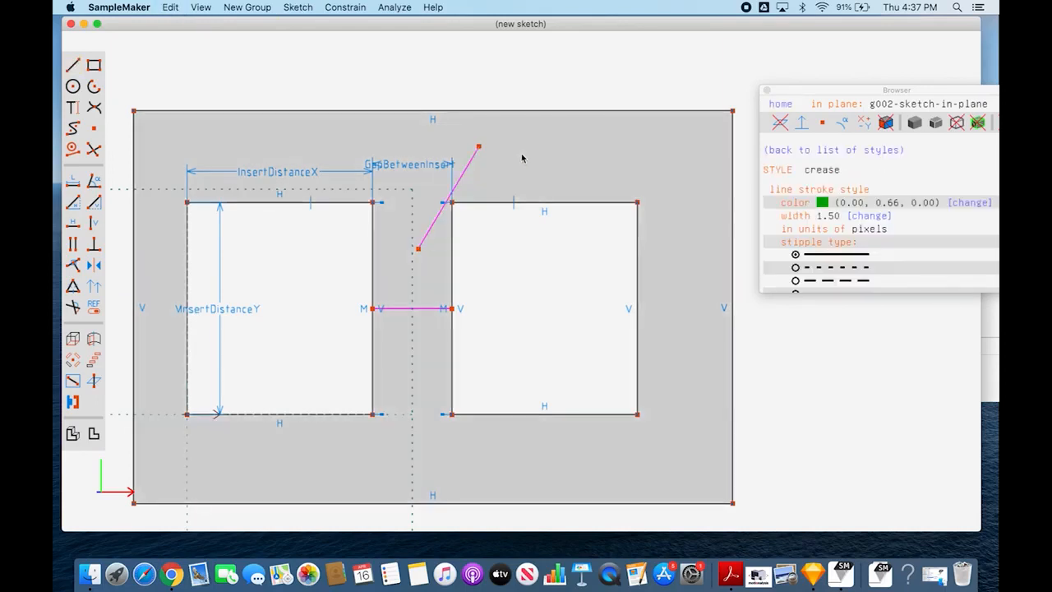
Step: Constrain the slanted construction line's ends to the midpoints of the outer rectangle's upper edge and the gap's connecting line, and make it vertical
left_click(480, 147)
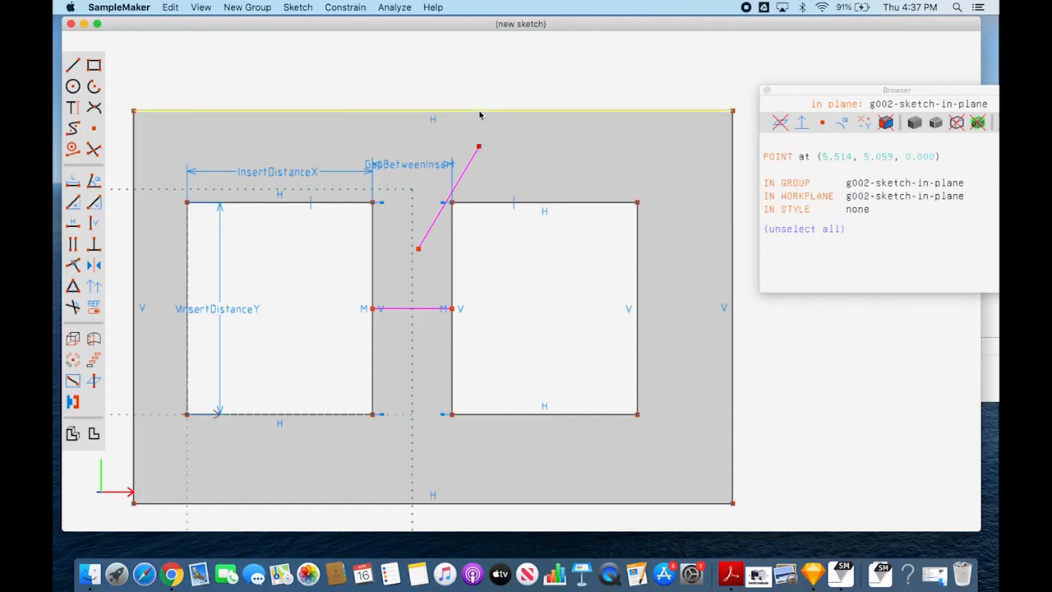
left_click(480, 111)
key("o")
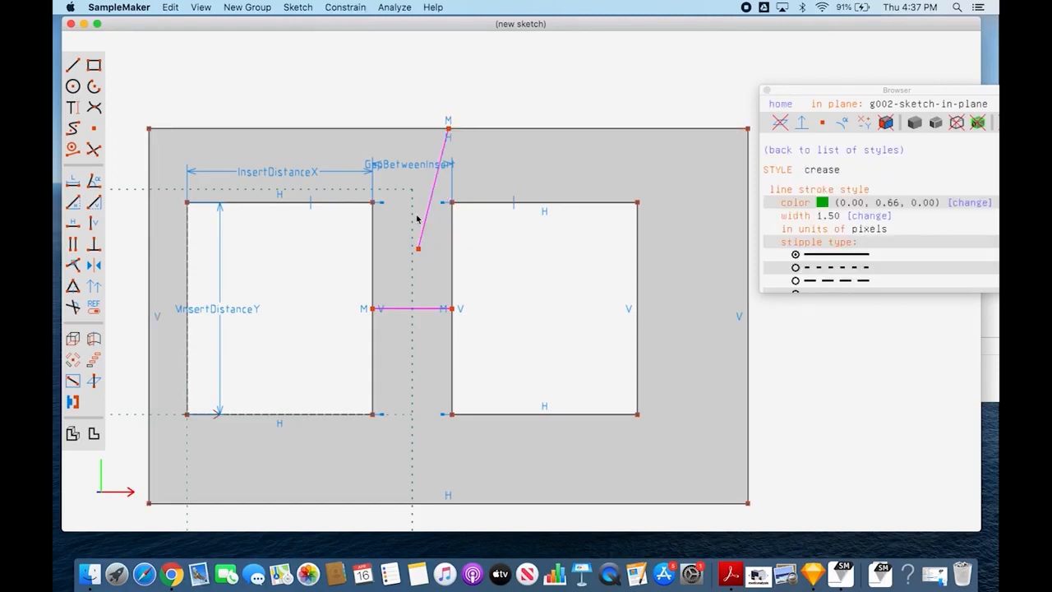
left_click(418, 247)
left_click(426, 308)
key("o")
left_click(420, 263)
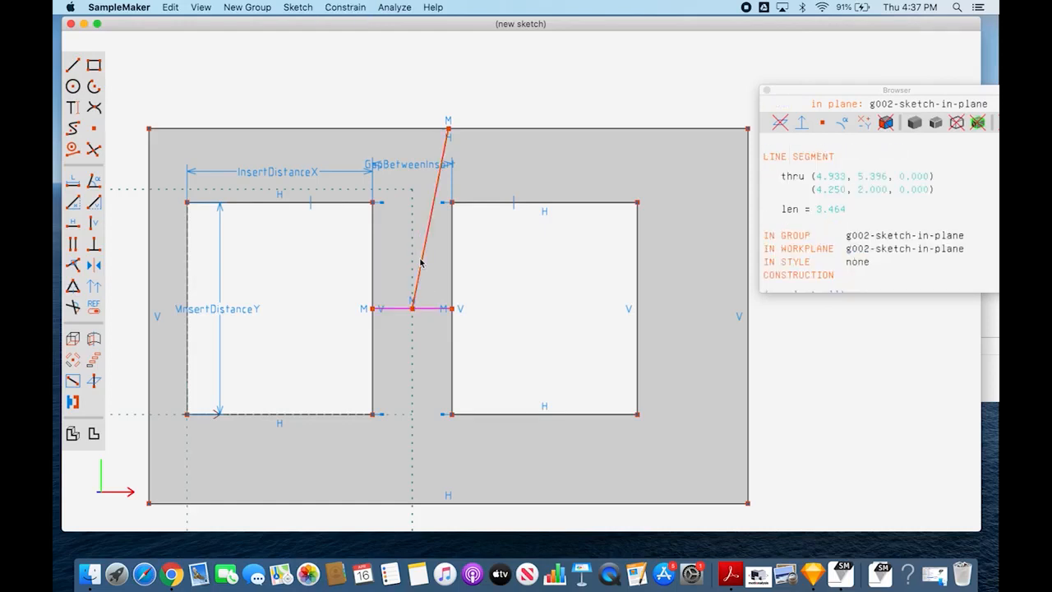
key("v")
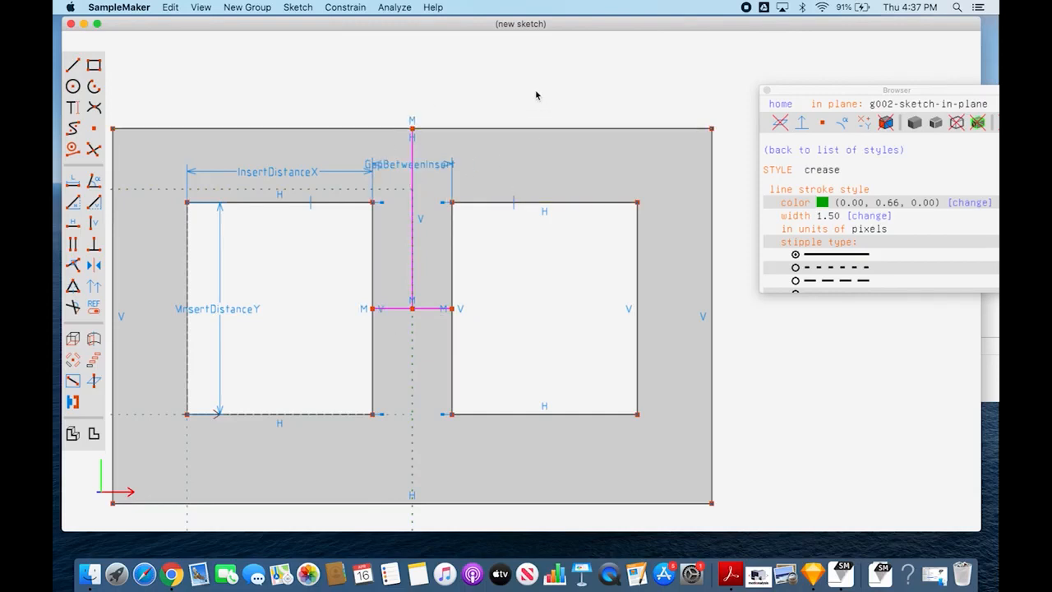
Step: Add a vertical dimension between the upper-right corners of the outer and right insert rectangles, driven by a new parameter PerimeterGap set to 1
left_click(711, 129)
left_click(636, 201)
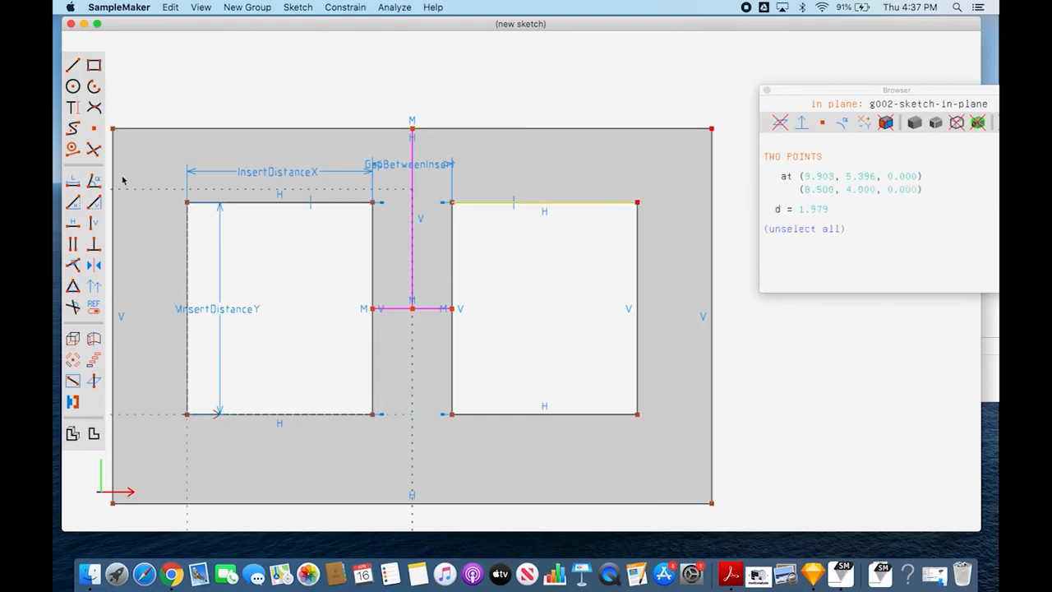
left_click(94, 181)
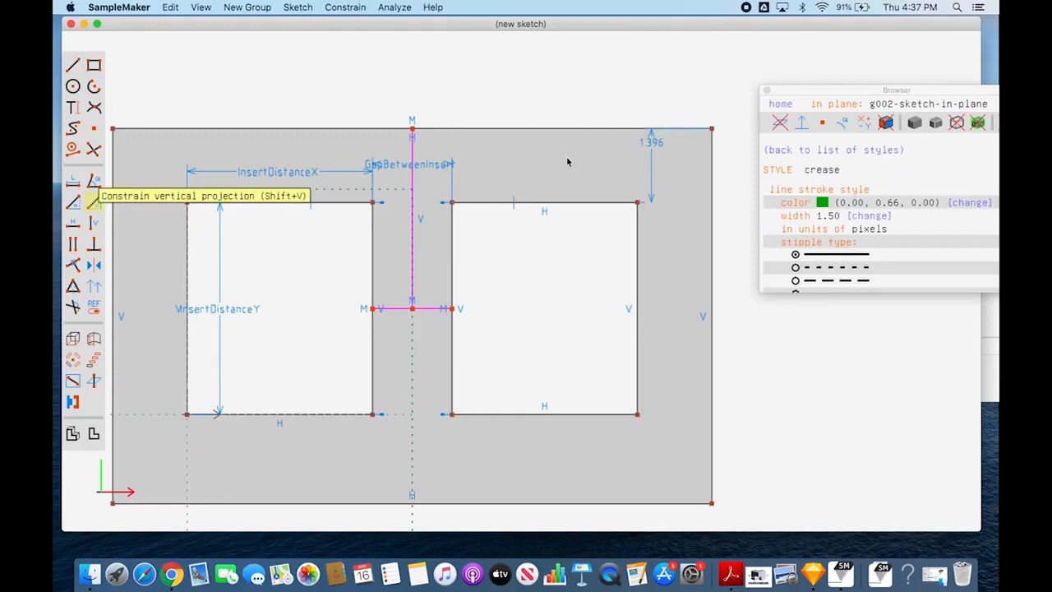
double_click(655, 147)
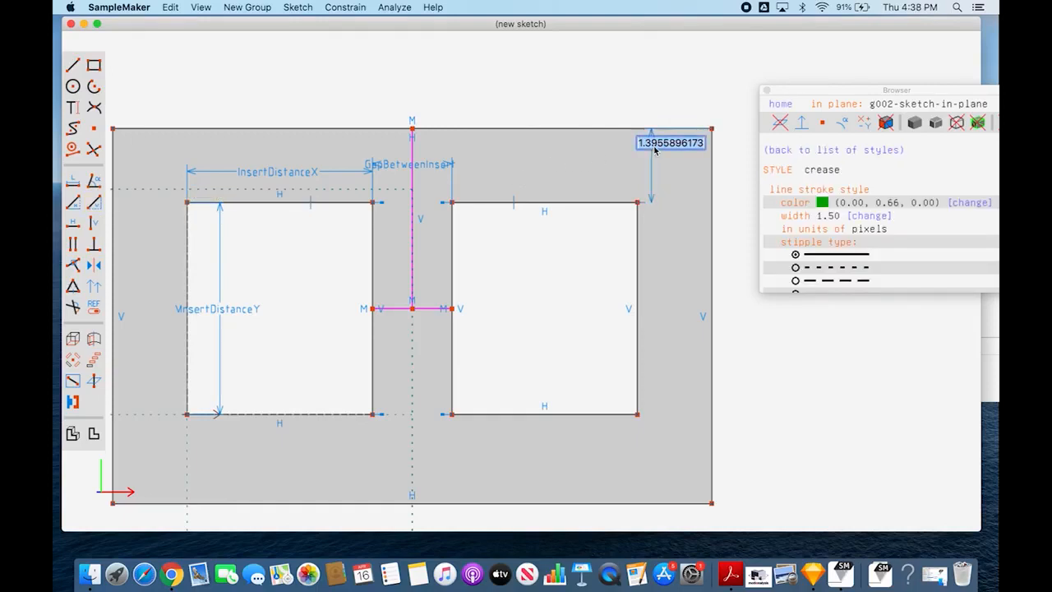
type("PerimeterGa")
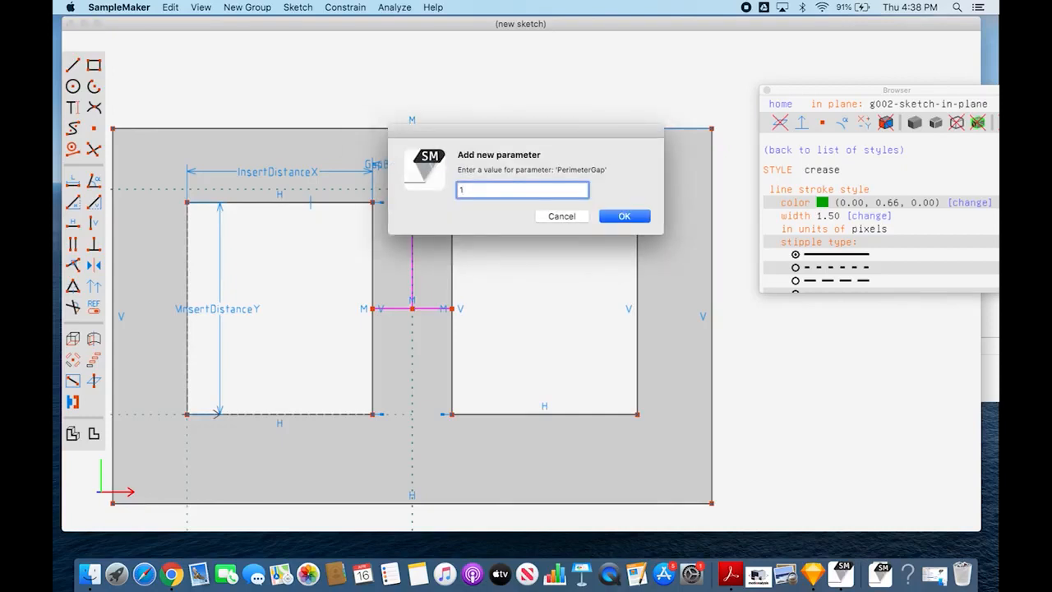
key("Return")
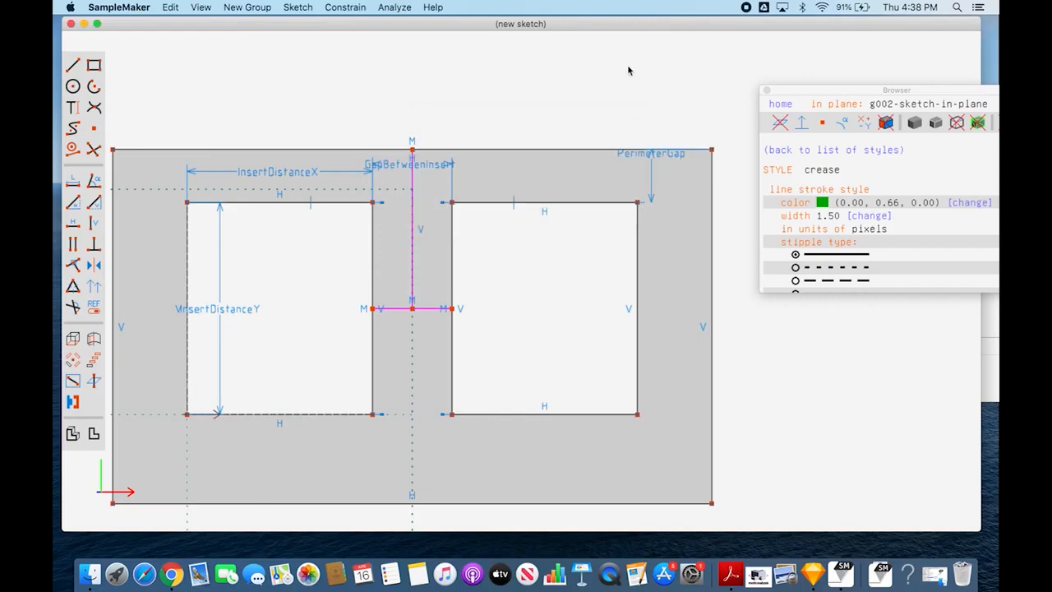
Step: Move the PerimeterGap dimension label lower between its extension lines and copy the parameter name from it
left_click(657, 160)
left_click_drag(657, 180, 656, 191)
double_click(664, 184)
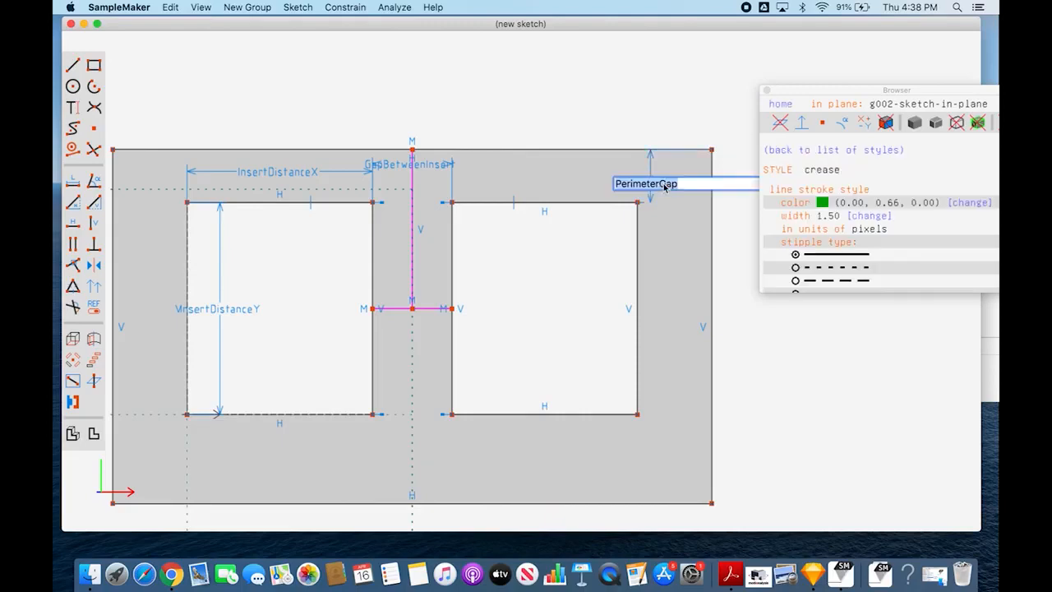
right_click(665, 186)
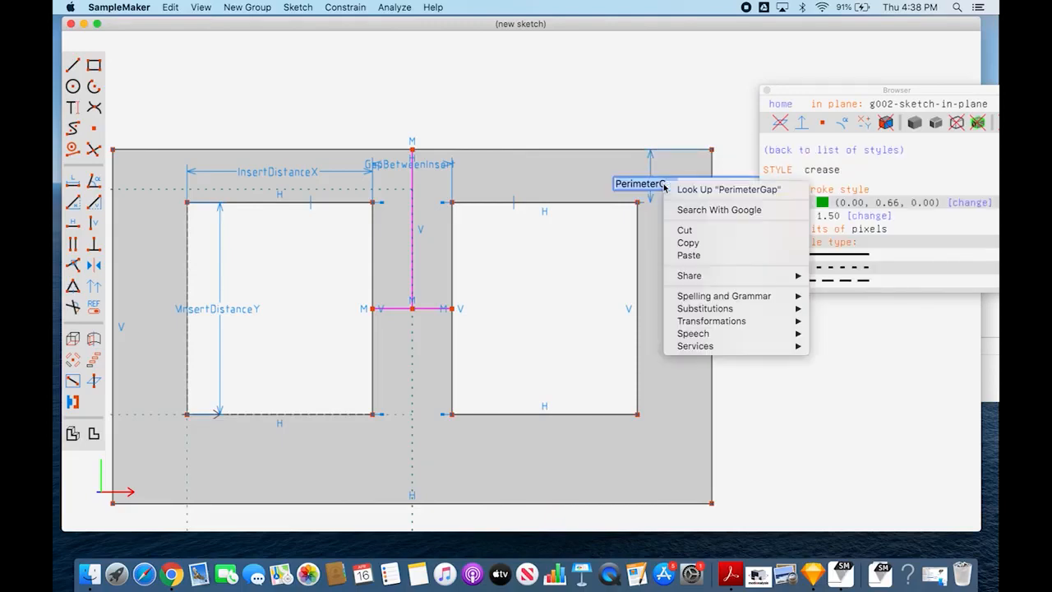
left_click(690, 243)
left_click(670, 305)
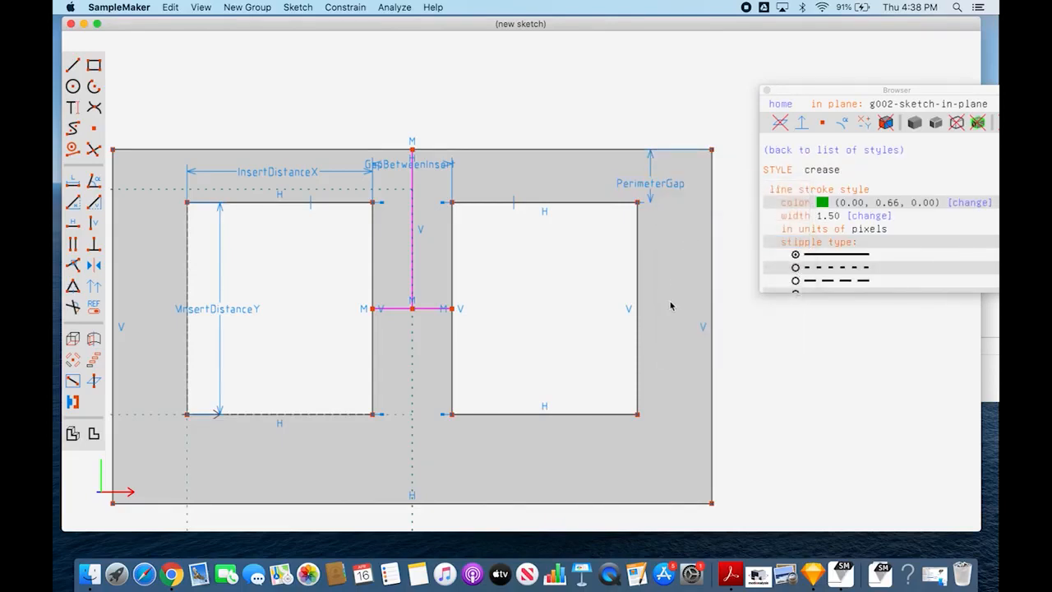
Step: Add a vertical dimension between the lower-right corners of the right insert and outer rectangles, driven by PerimeterGap
left_click(638, 415)
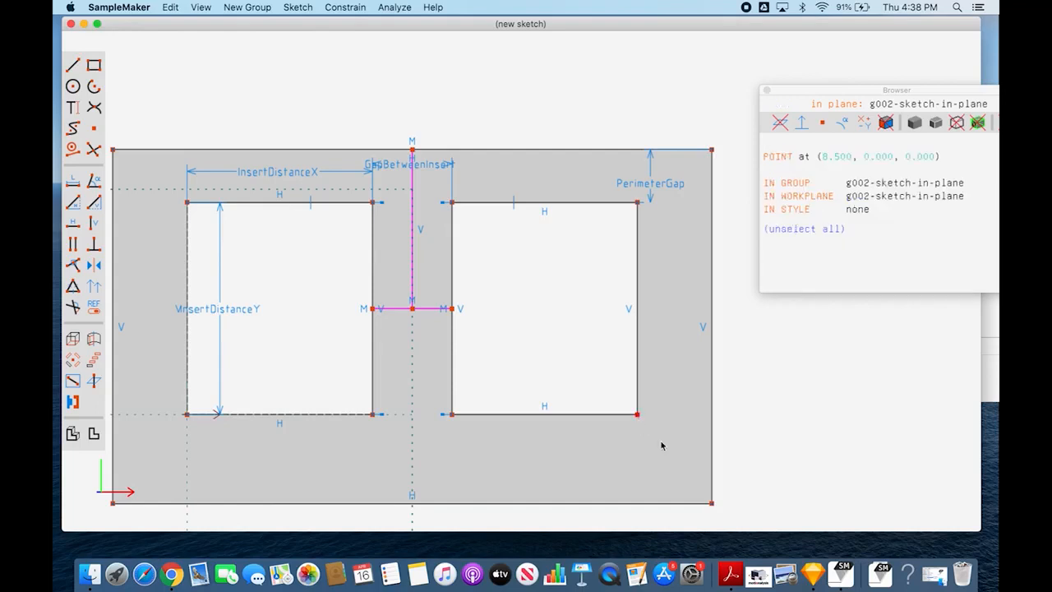
left_click(711, 504)
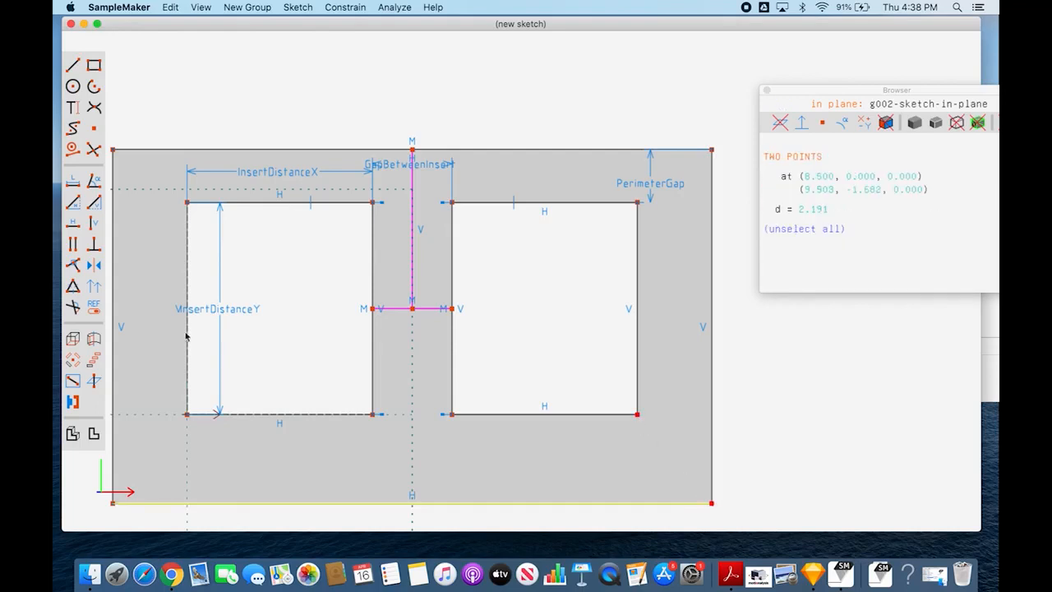
left_click(93, 202)
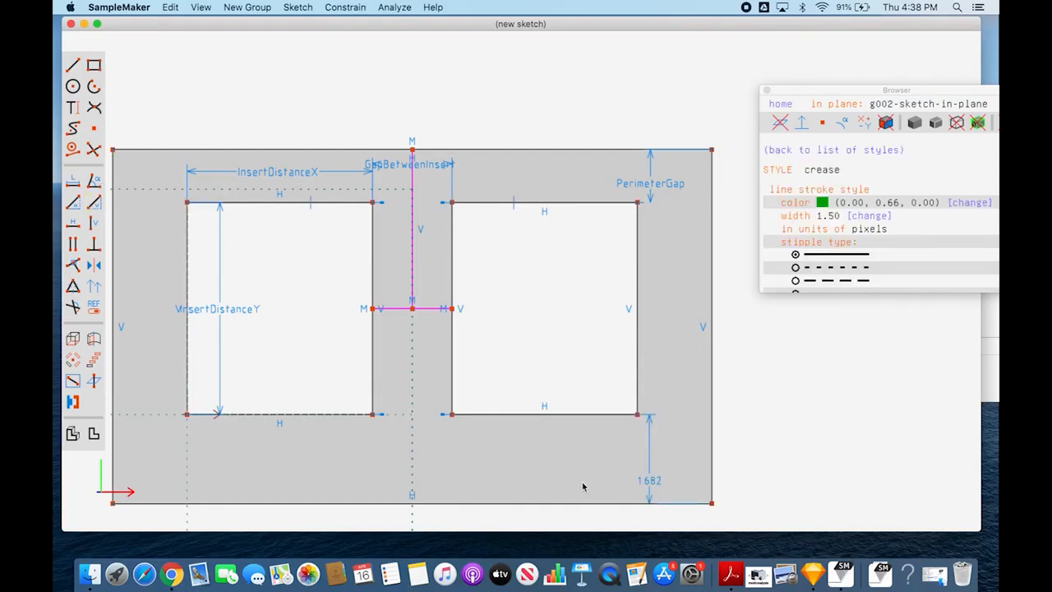
double_click(646, 485)
right_click(646, 485)
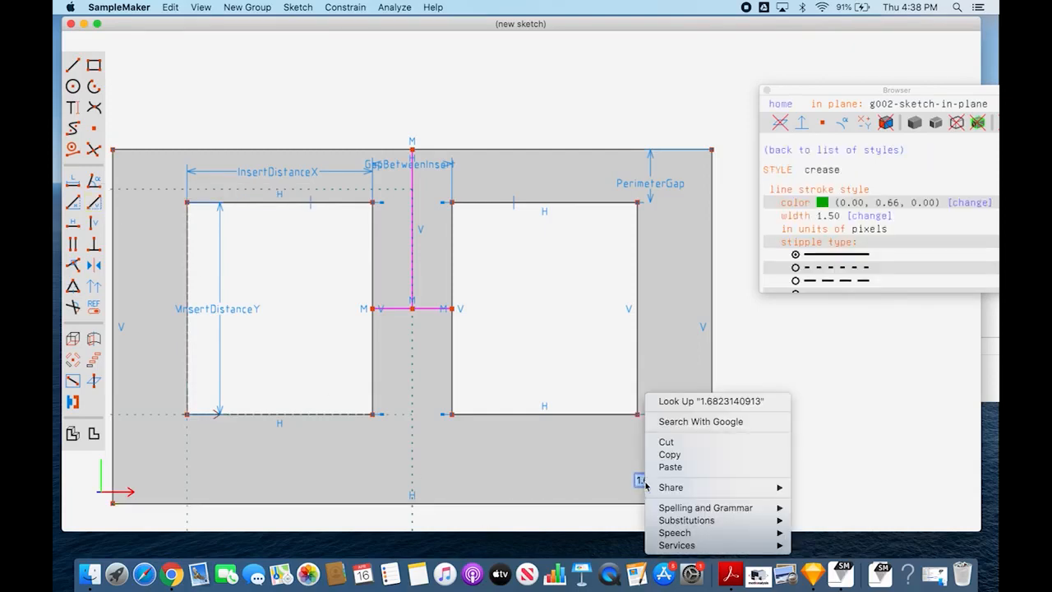
left_click(670, 467)
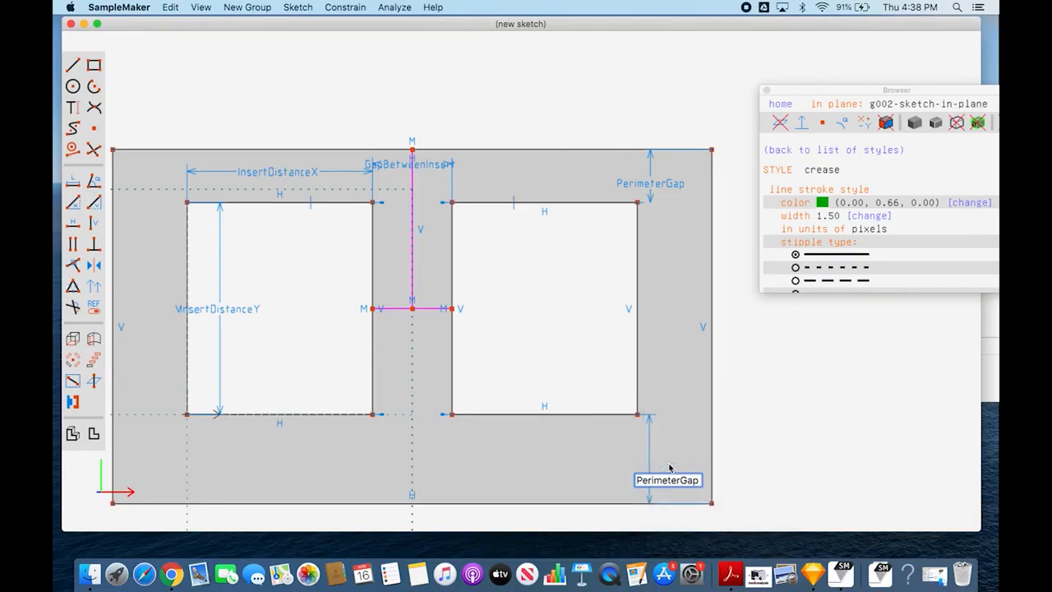
key("Return")
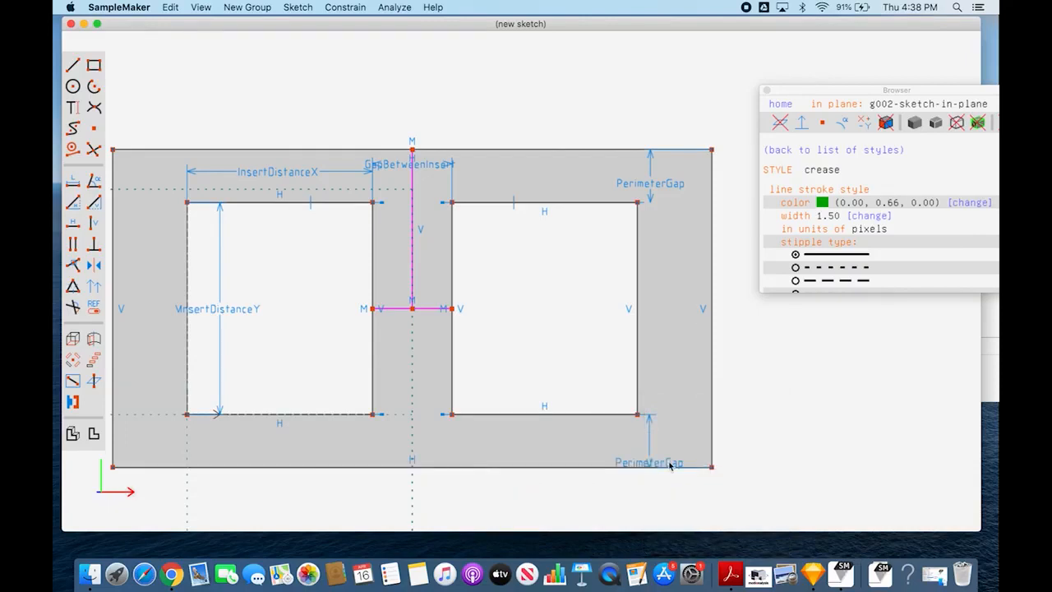
Step: Add a horizontal dimension between the origin and the outer rectangle's lower-left corner, driven by PerimeterGap
left_click(188, 416)
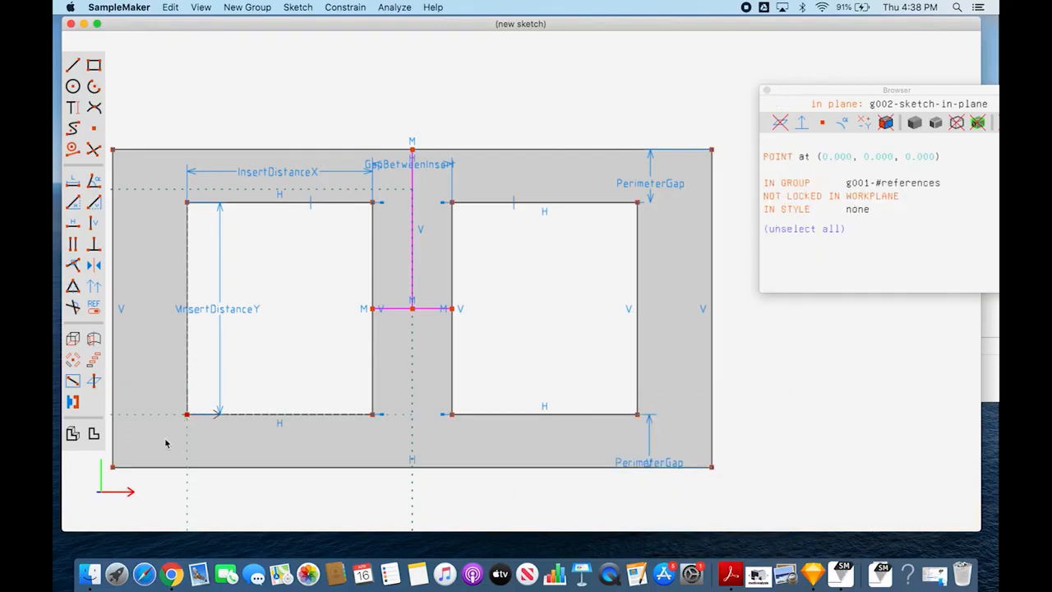
left_click(114, 469)
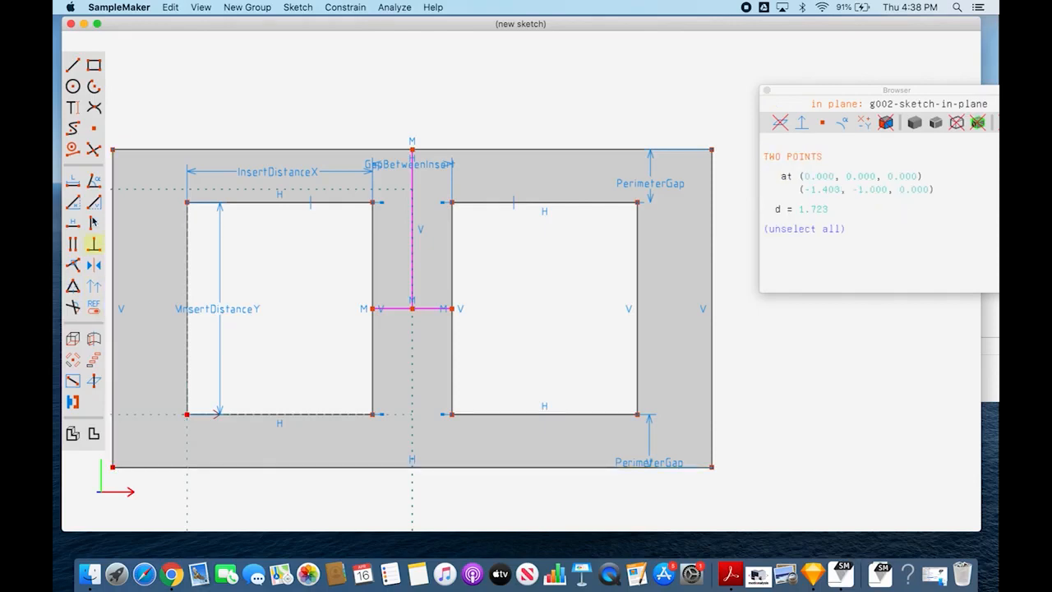
left_click(74, 202)
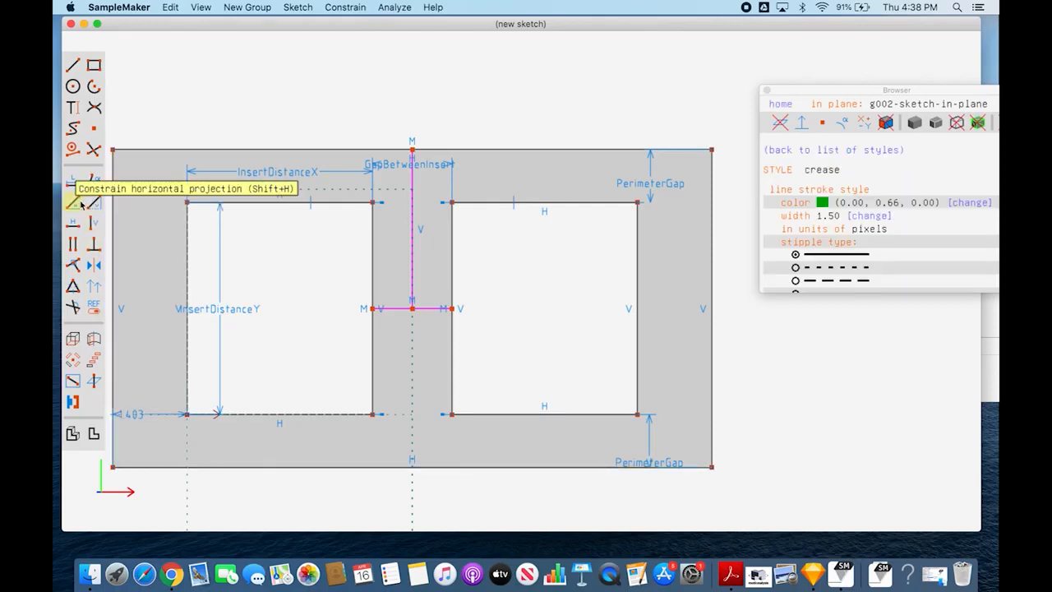
left_click(133, 416)
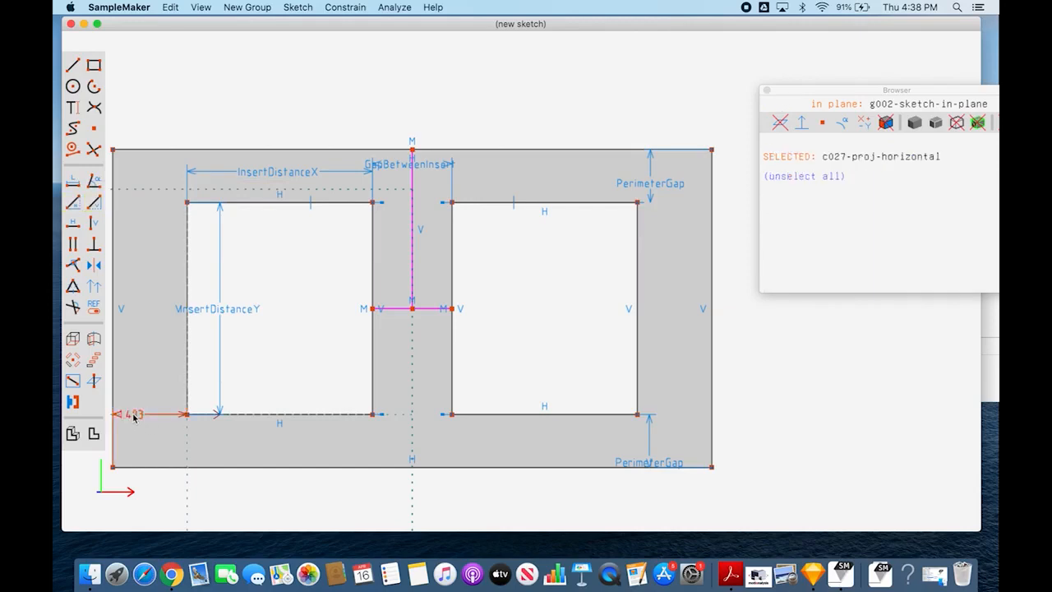
double_click(134, 416)
right_click(134, 417)
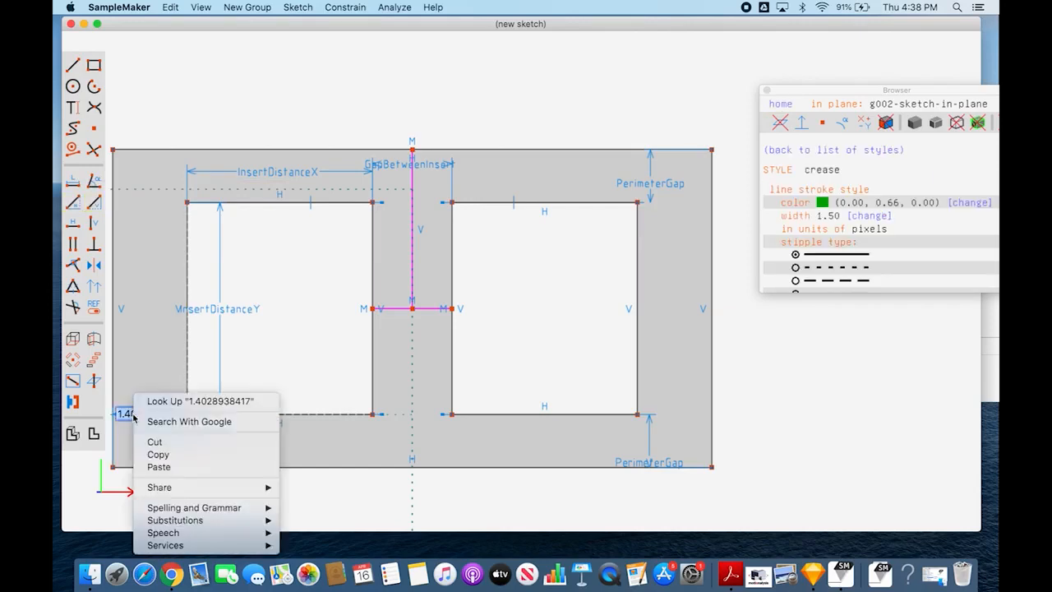
left_click(175, 467)
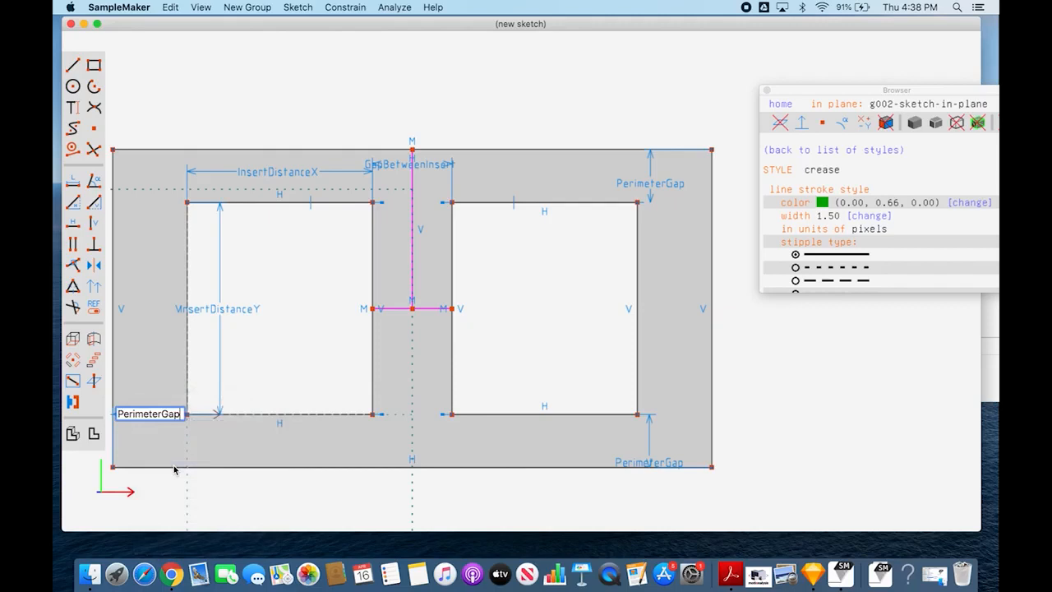
key("Return")
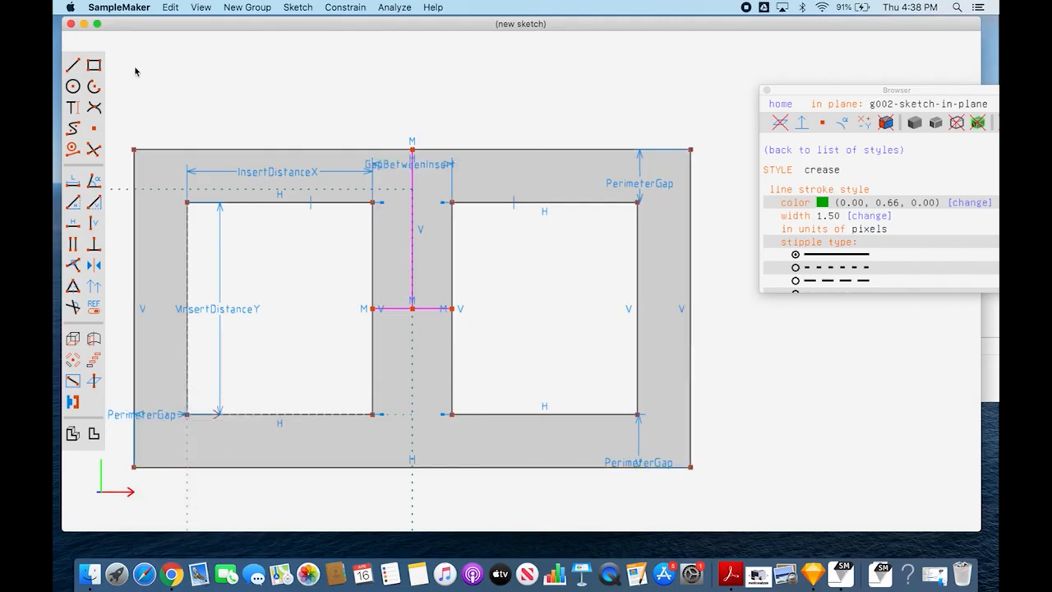
Step: Draw an open three-segment chain above the outer rectangle: a rising slant, a long horizontal line and a falling slant
left_click(73, 65)
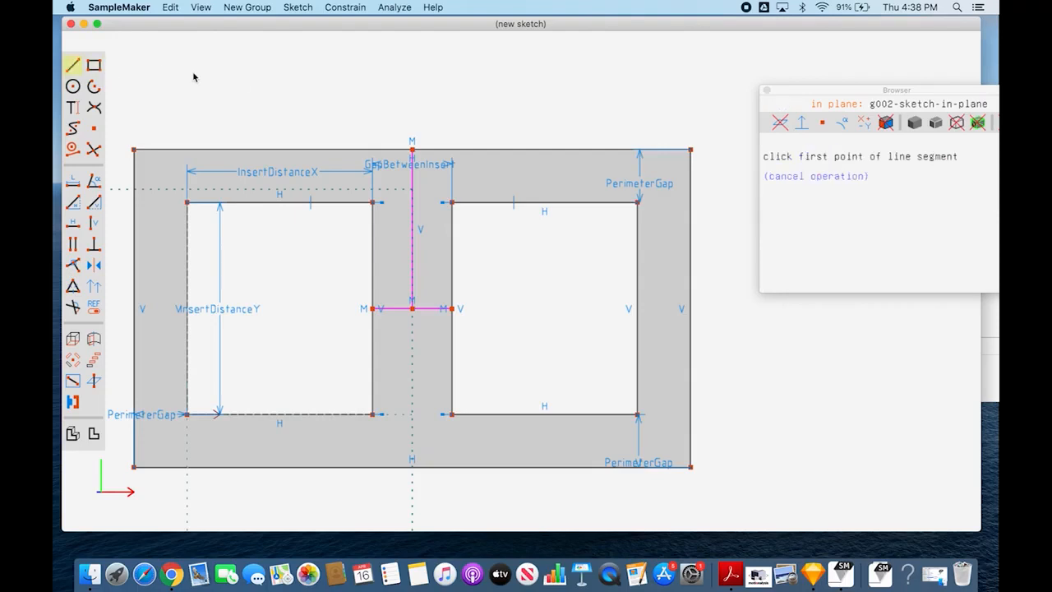
left_click(164, 114)
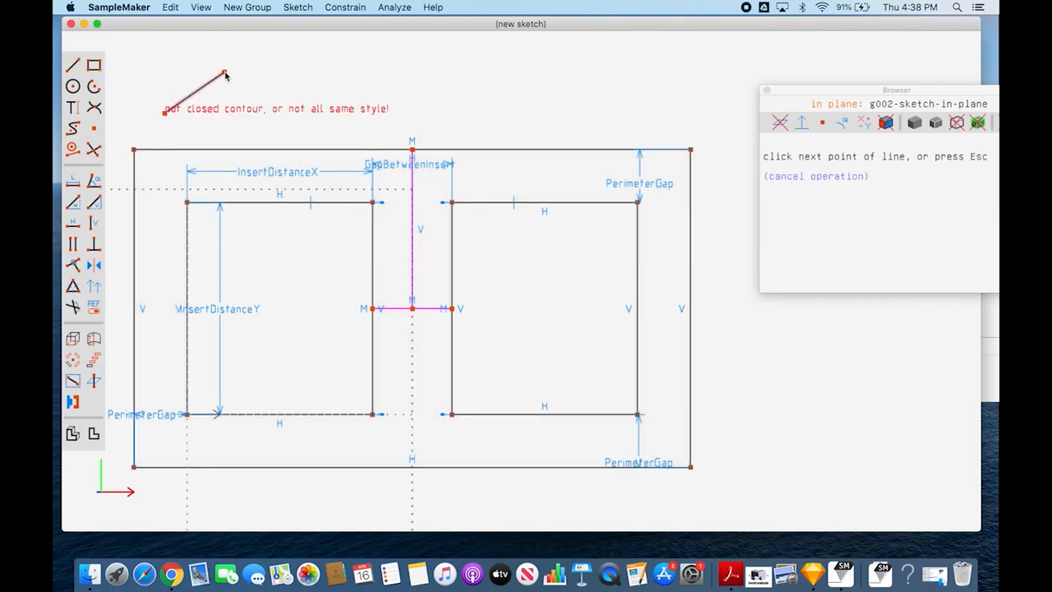
left_click(224, 74)
left_click(533, 74)
left_click(578, 107)
key("Escape")
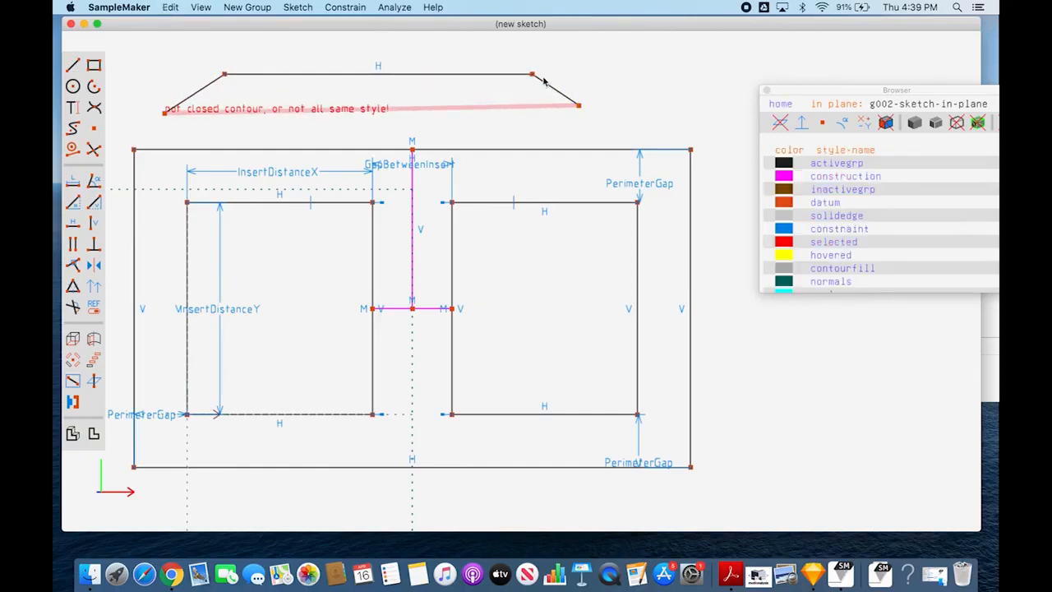
Step: Stretch the chain above the outer rectangle to the right and make its right end coincident with the rectangle's upper-right corner
left_click(557, 91)
left_click_drag(586, 92, 634, 97)
left_click(671, 118)
left_click(658, 105)
left_click(690, 151)
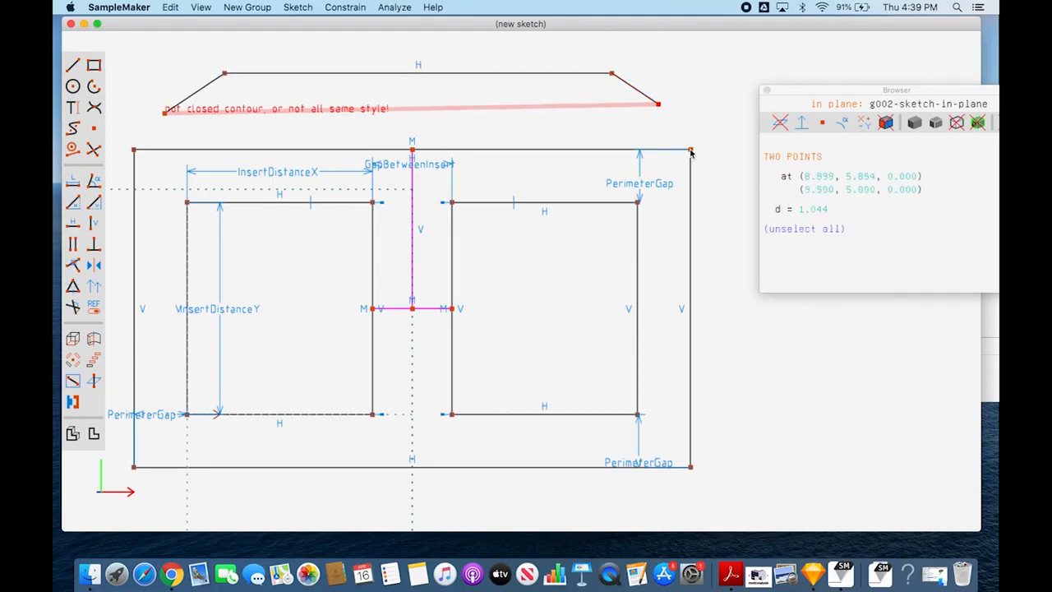
key("o")
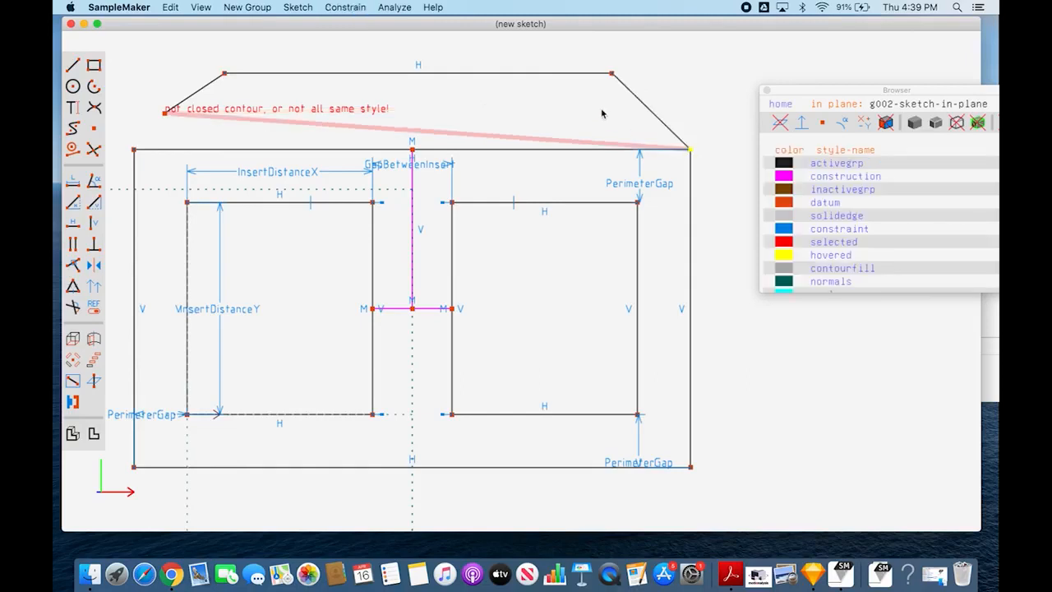
Step: Spread the chain's two upper corners outward and make its left end coincident with the outer rectangle's upper-left corner
left_click_drag(613, 77, 627, 102)
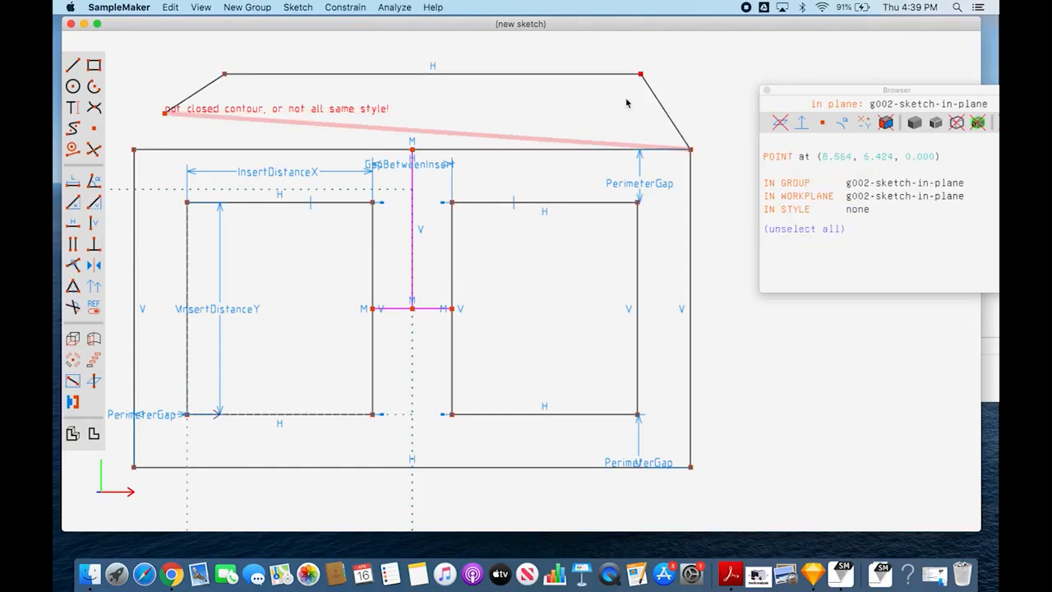
left_click(195, 92)
left_click_drag(221, 75, 179, 74)
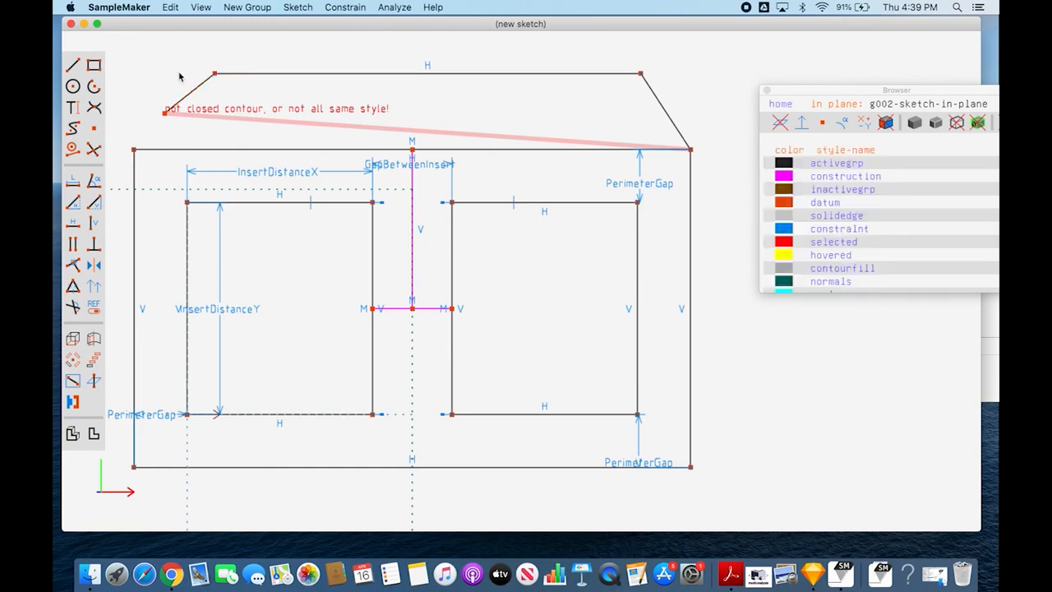
left_click(165, 114)
left_click(135, 151)
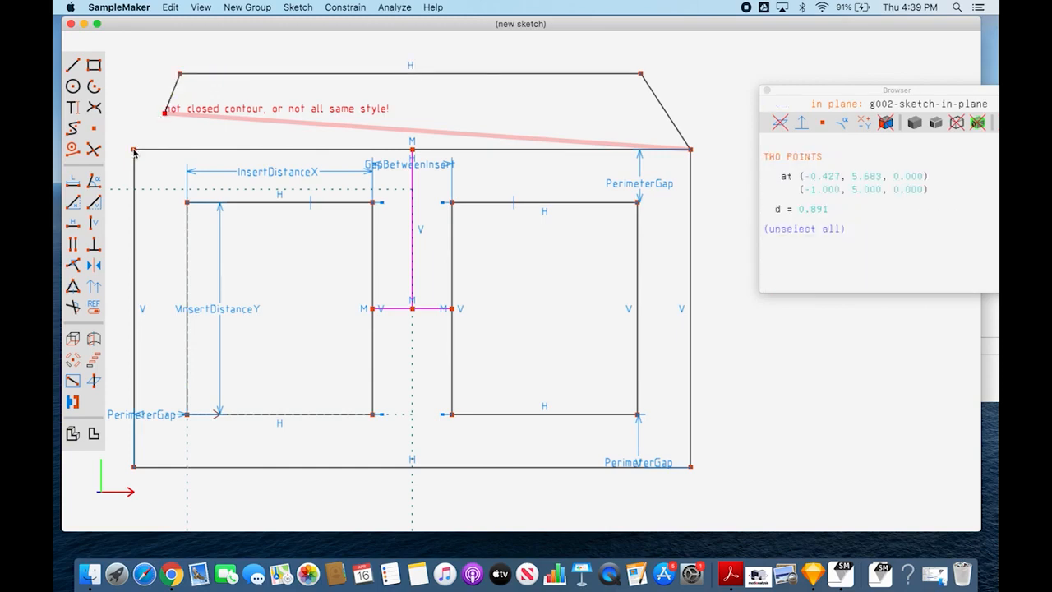
key("o")
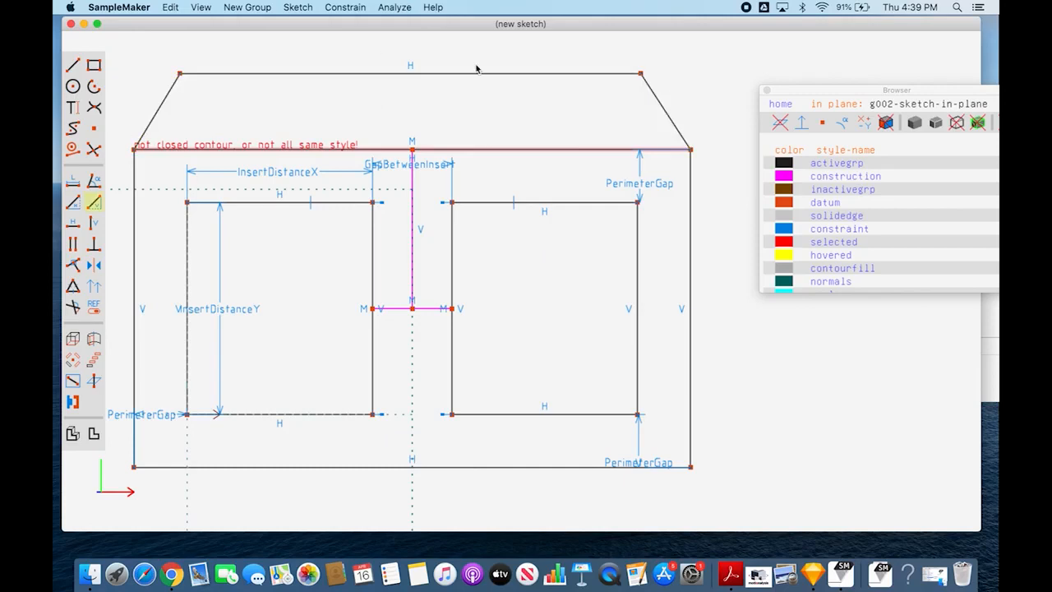
Step: Add a vertical dimension from the trapezoid's upper-right corner to the outer rectangle's upper-right corner, driven by a new parameter InsertDepth of 1
left_click(642, 74)
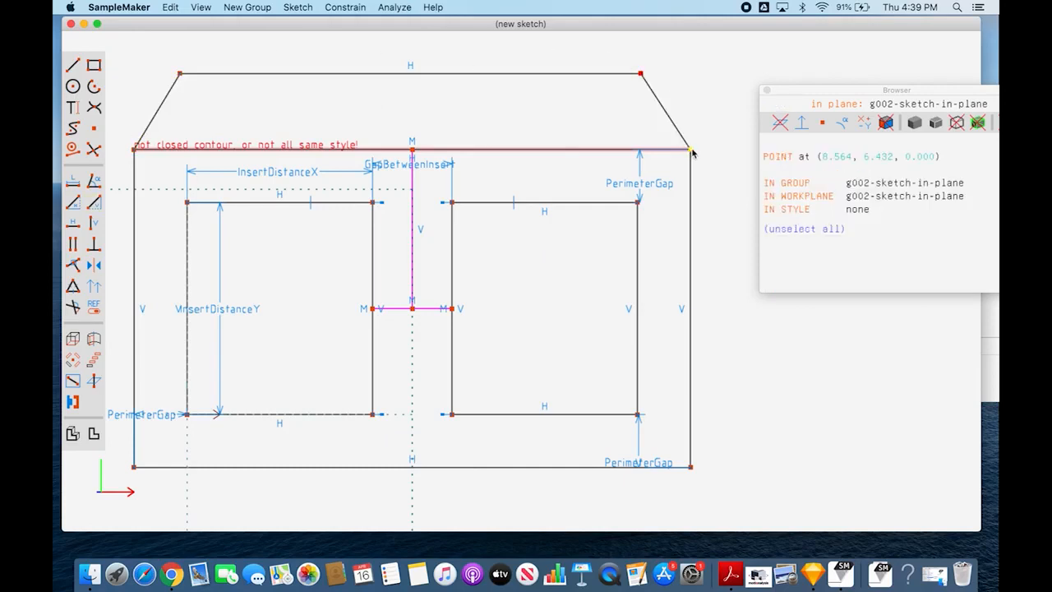
left_click(692, 153)
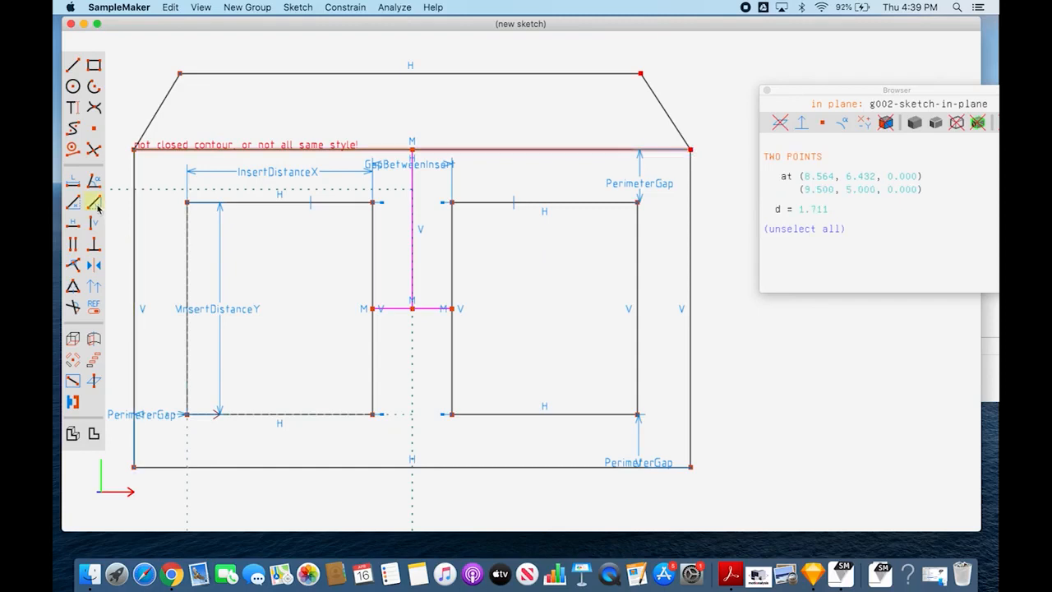
left_click(97, 207)
left_click(640, 131)
double_click(640, 131)
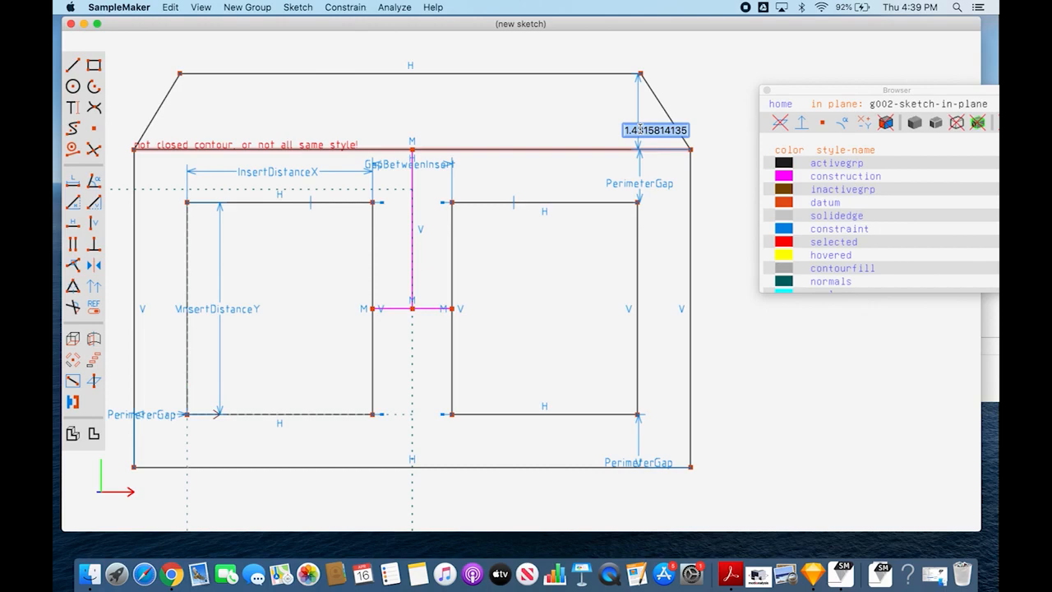
type("Insert")
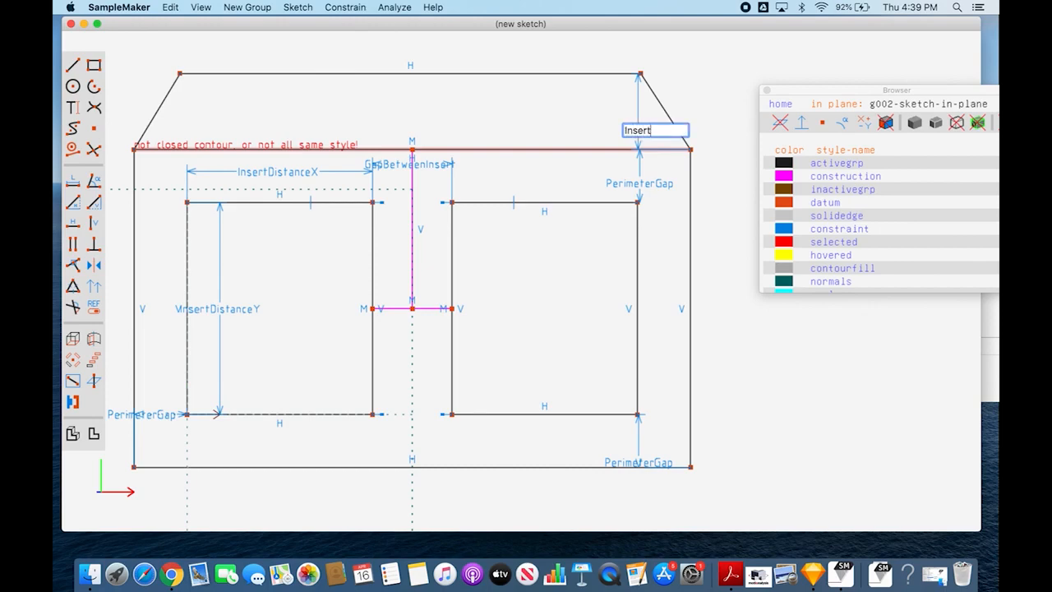
key("Return")
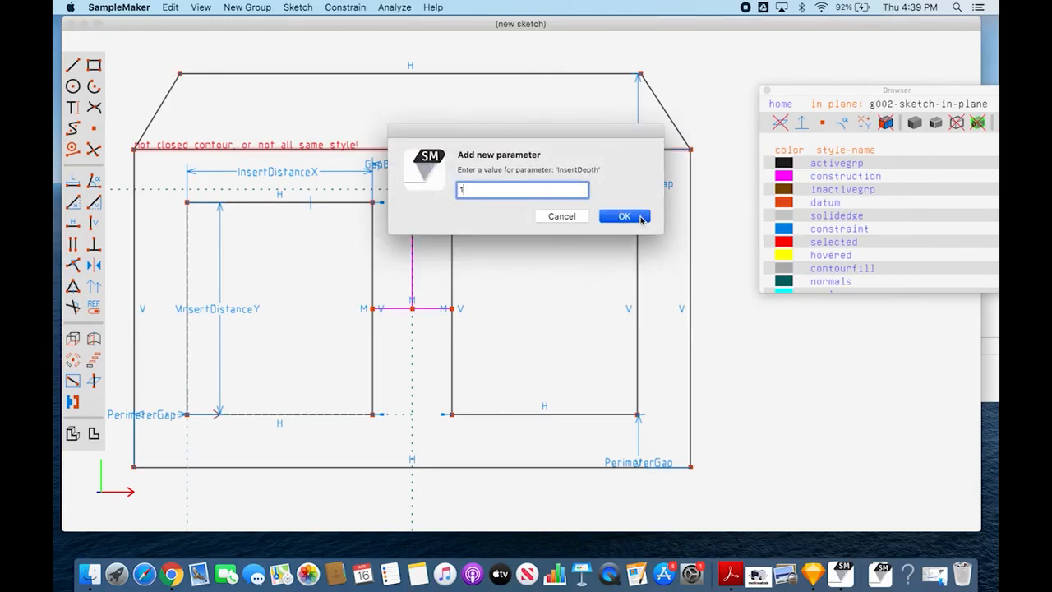
left_click(626, 216)
Step: Add a 45° angle dimension between the right slanted line and the outer rectangle's top edge, with its label inside the trapezoid
left_click(660, 116)
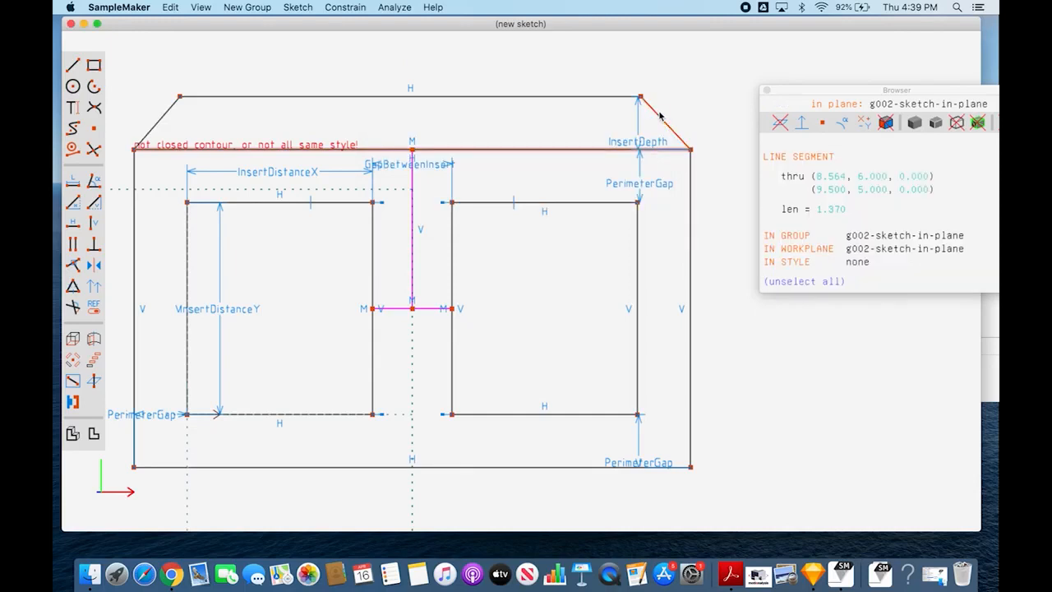
left_click(592, 149)
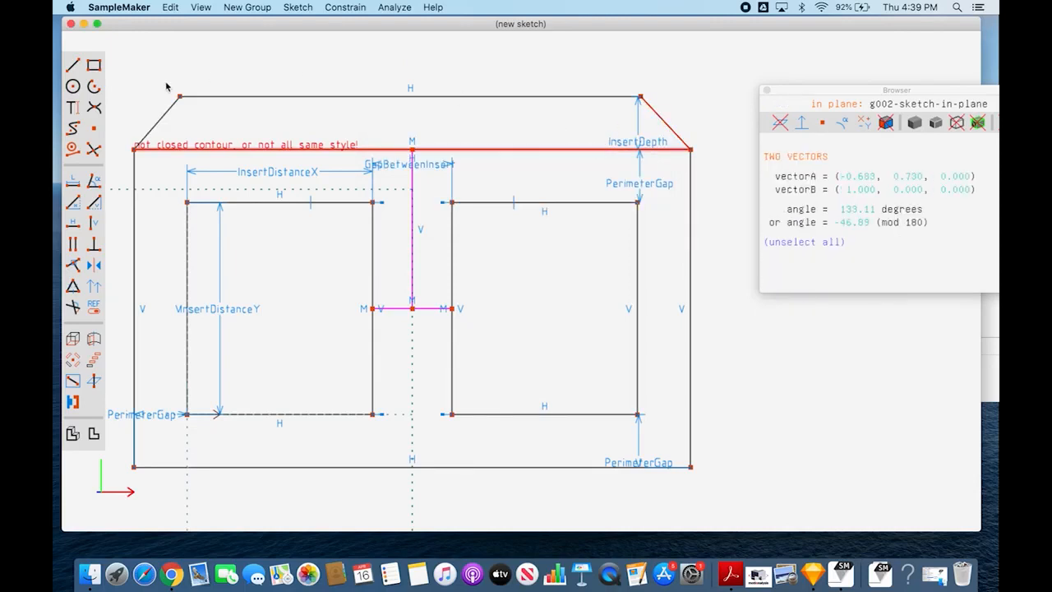
left_click(94, 180)
left_click(686, 152)
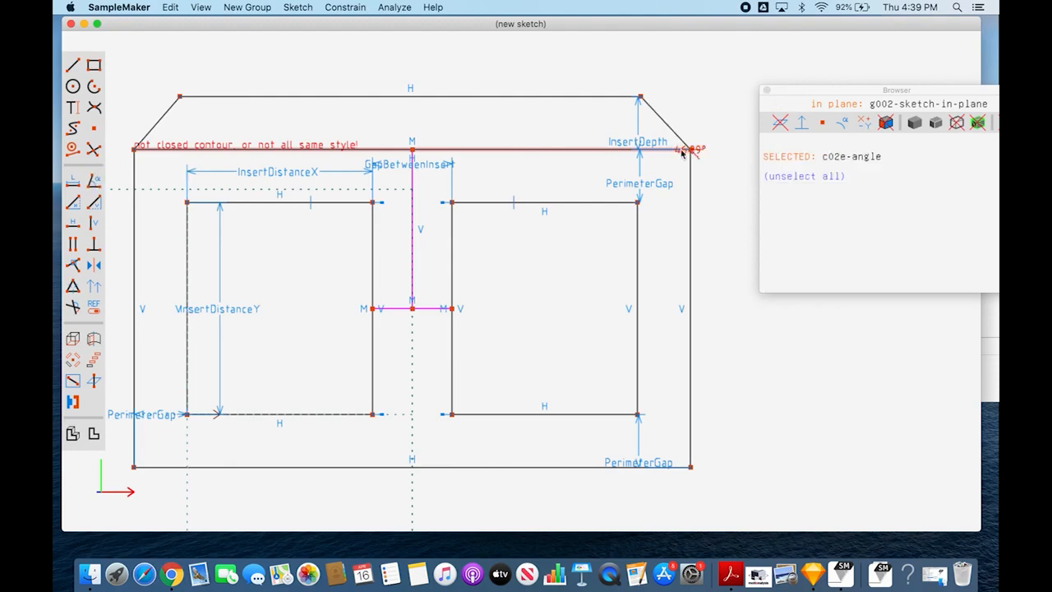
left_click_drag(681, 153, 606, 130)
double_click(601, 112)
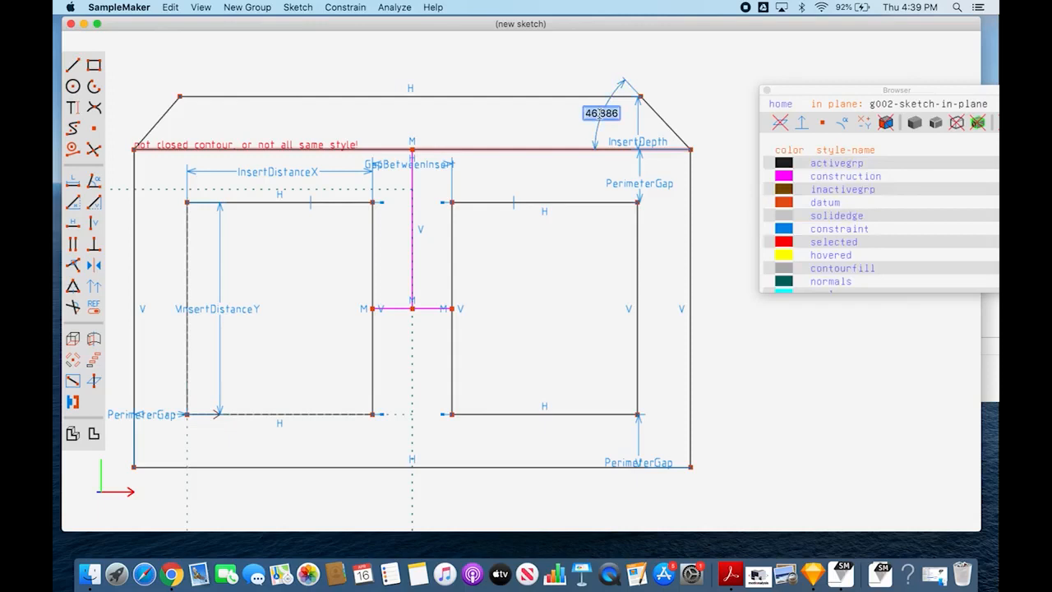
type("45")
key("Return")
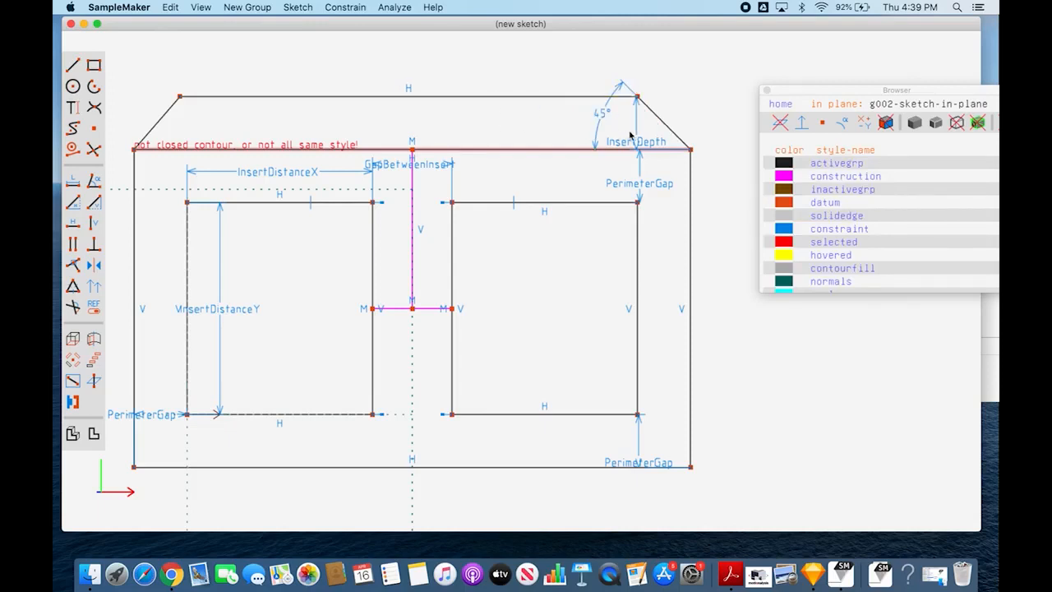
Step: Constrain the left and right slanted lines to equal angles with the outer rectangle's top edge
left_click(668, 129)
left_click(668, 153)
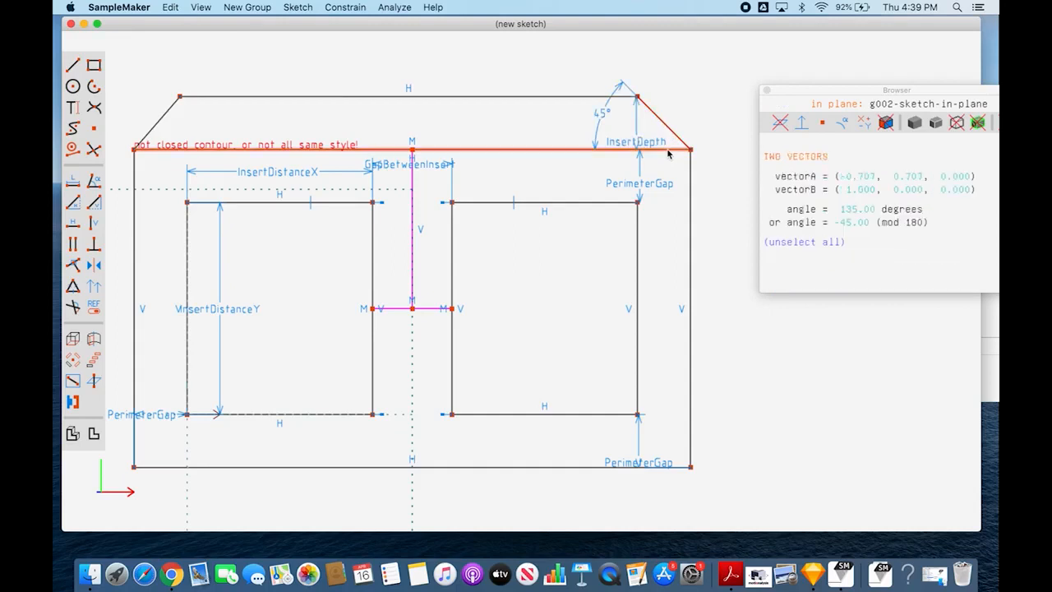
left_click(157, 125)
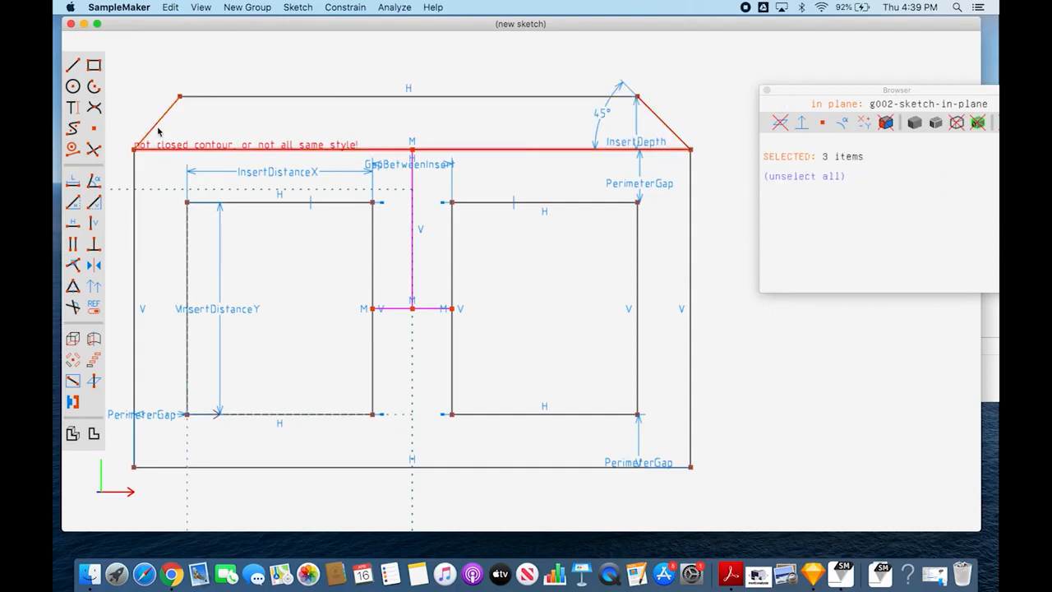
left_click(72, 290)
left_click(526, 137)
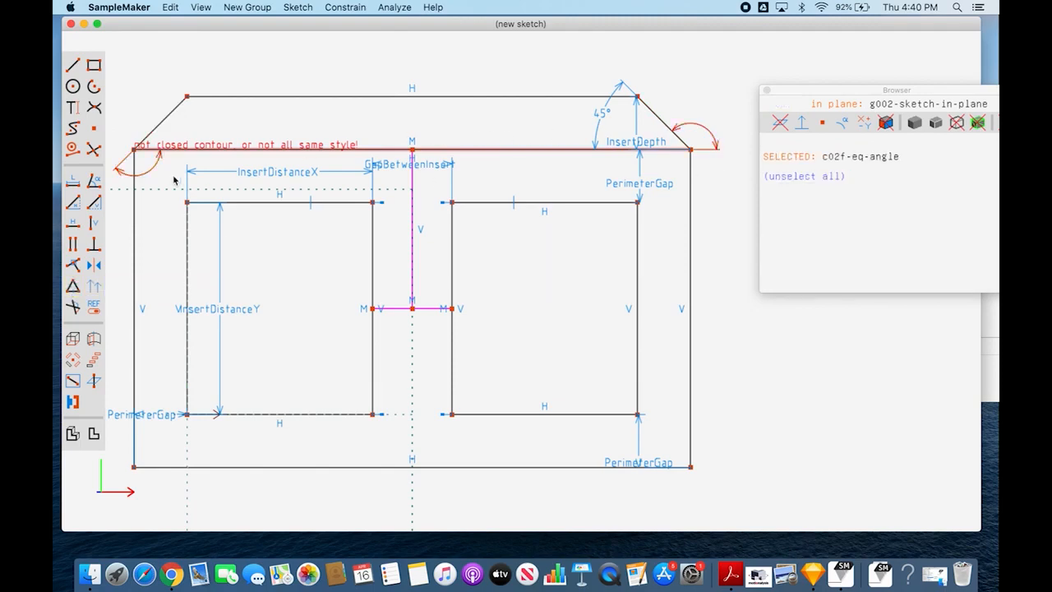
left_click(668, 90)
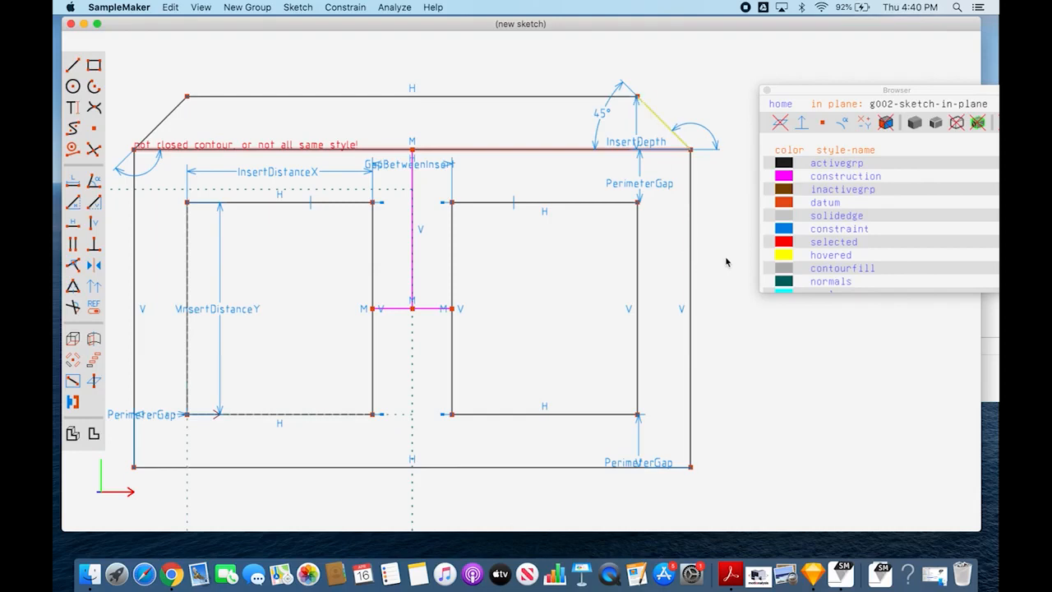
key("f")
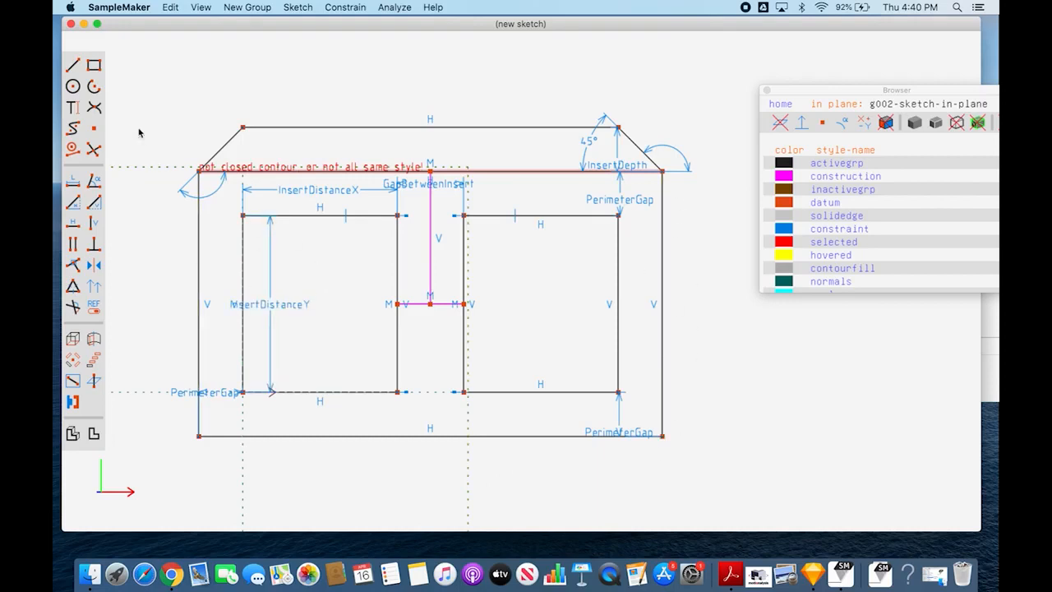
Step: Draw a small upright rectangle about 1.3 units wide inside the left insert rectangle
left_click(94, 64)
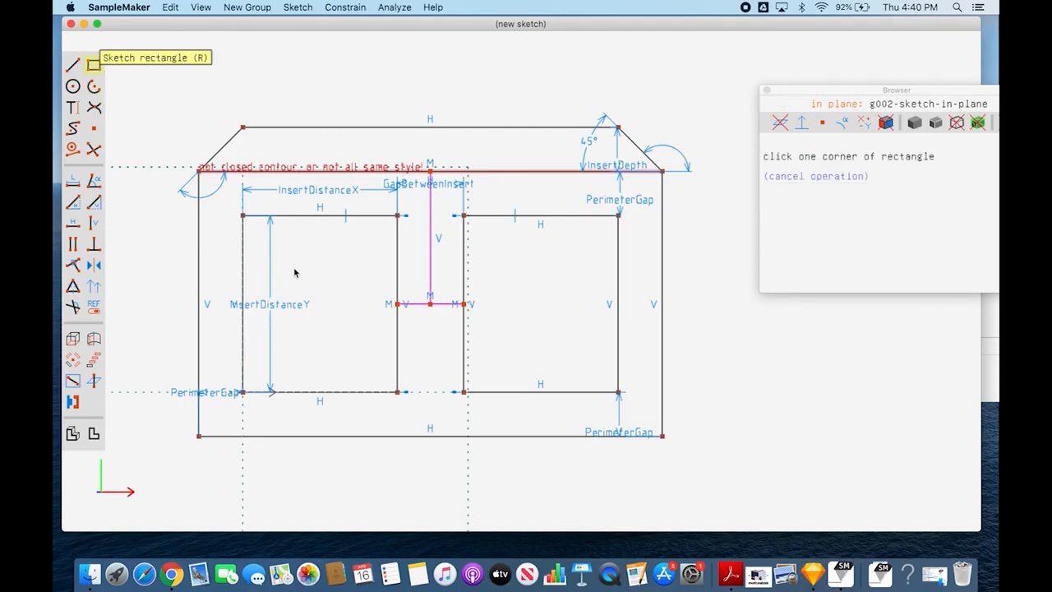
left_click(282, 260)
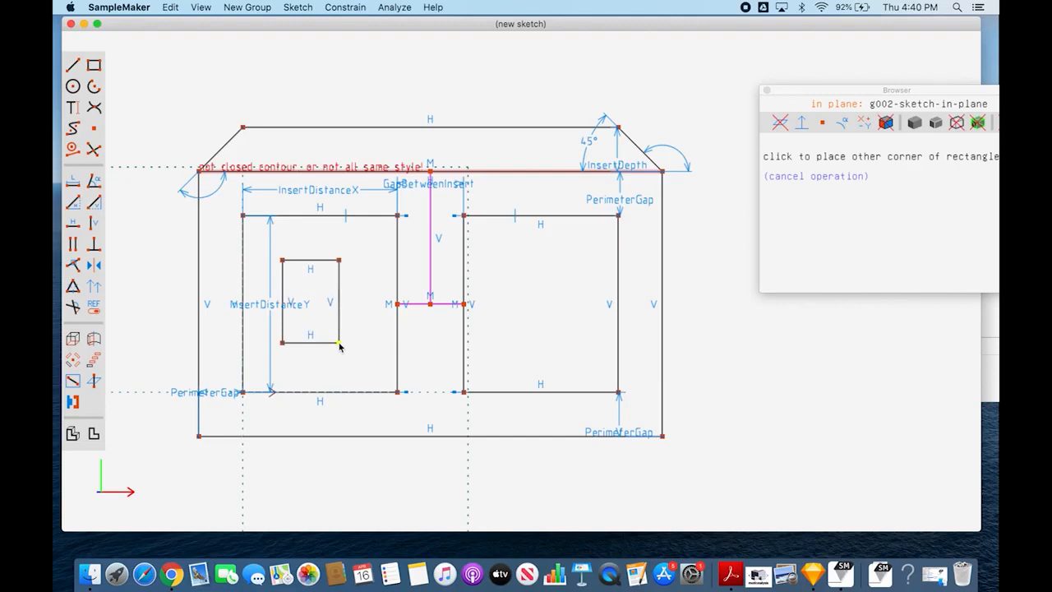
left_click(340, 343)
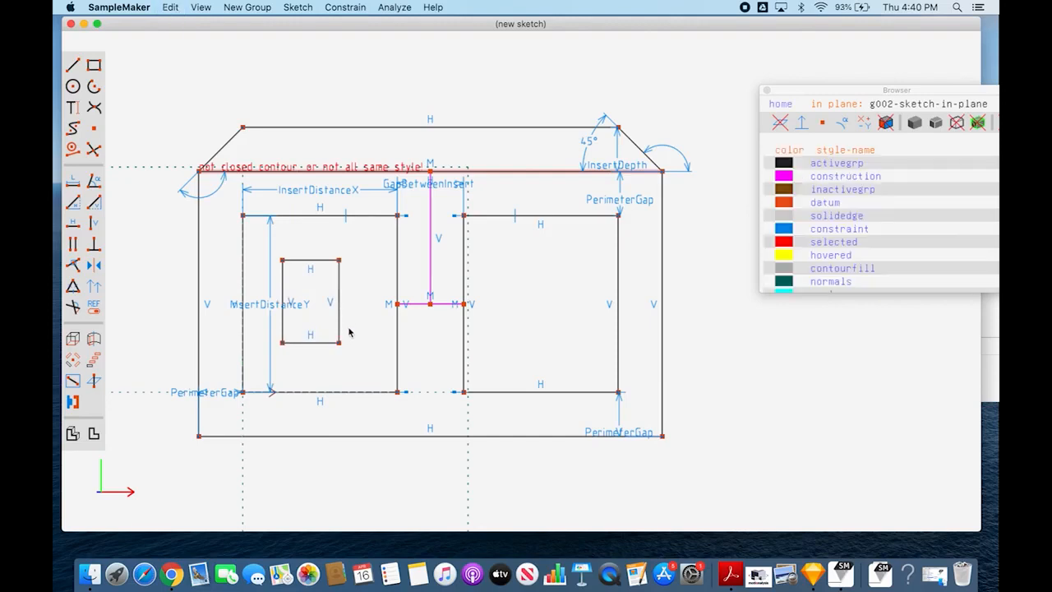
Step: Draw a short construction line above the small rectangle and constrain its left end to the midpoint of the rectangle's top edge
key("s")
left_click(357, 240)
left_click(318, 242)
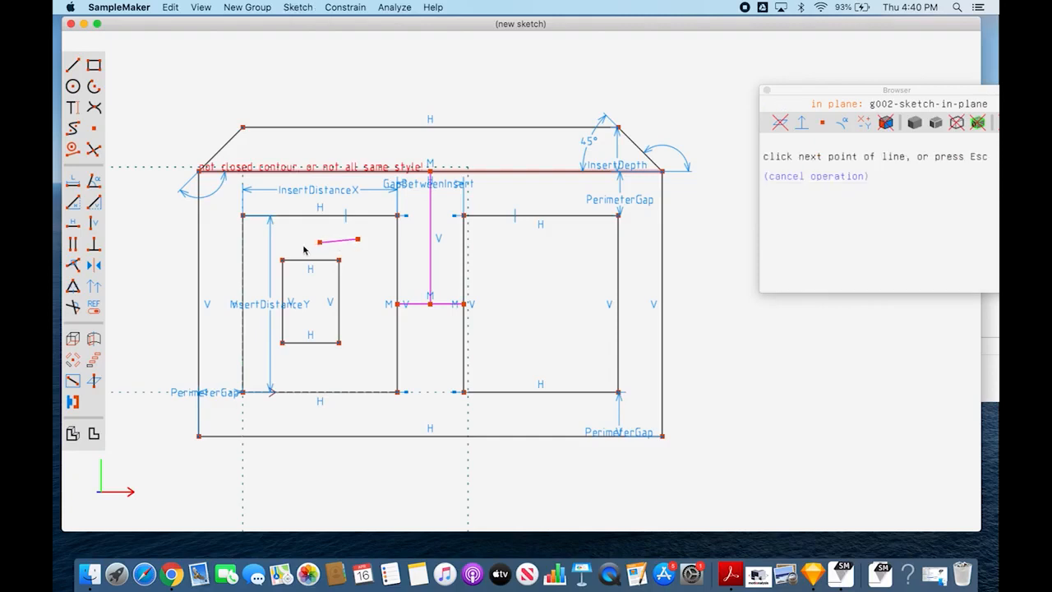
key("Escape")
key("Escape")
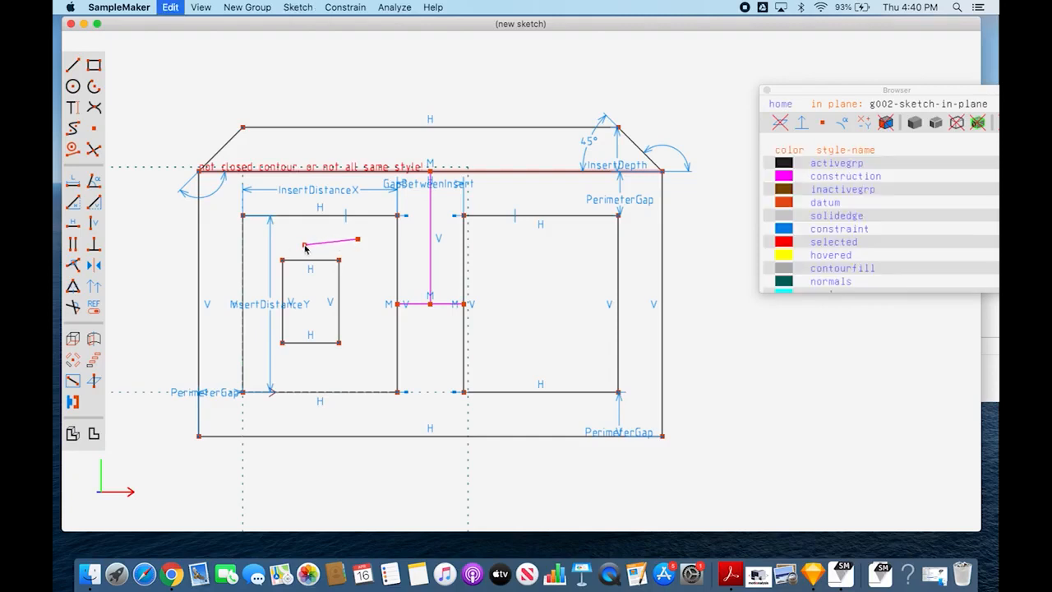
left_click(305, 245)
left_click(308, 262)
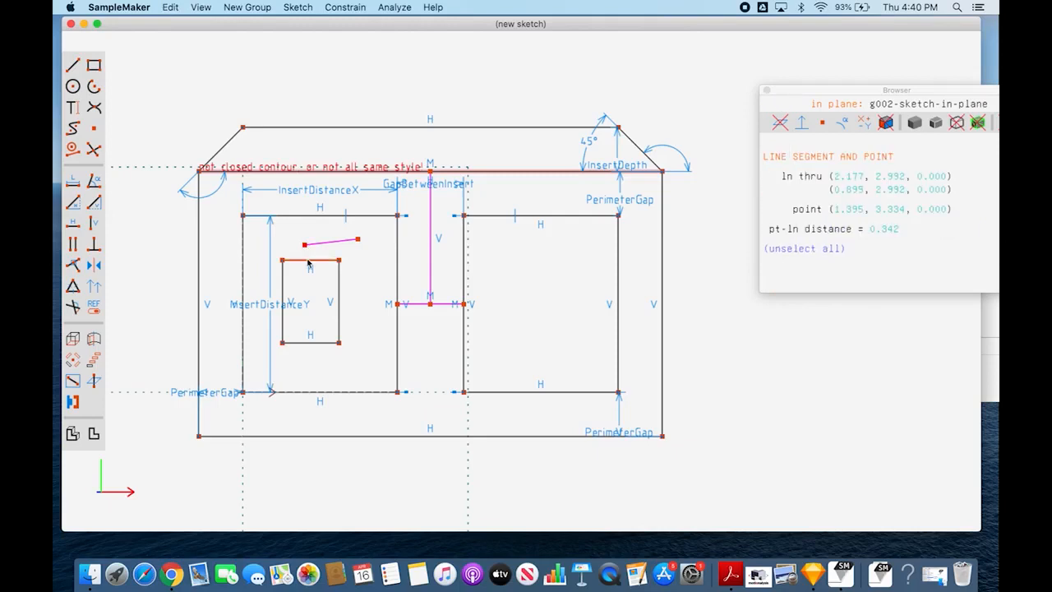
key("m")
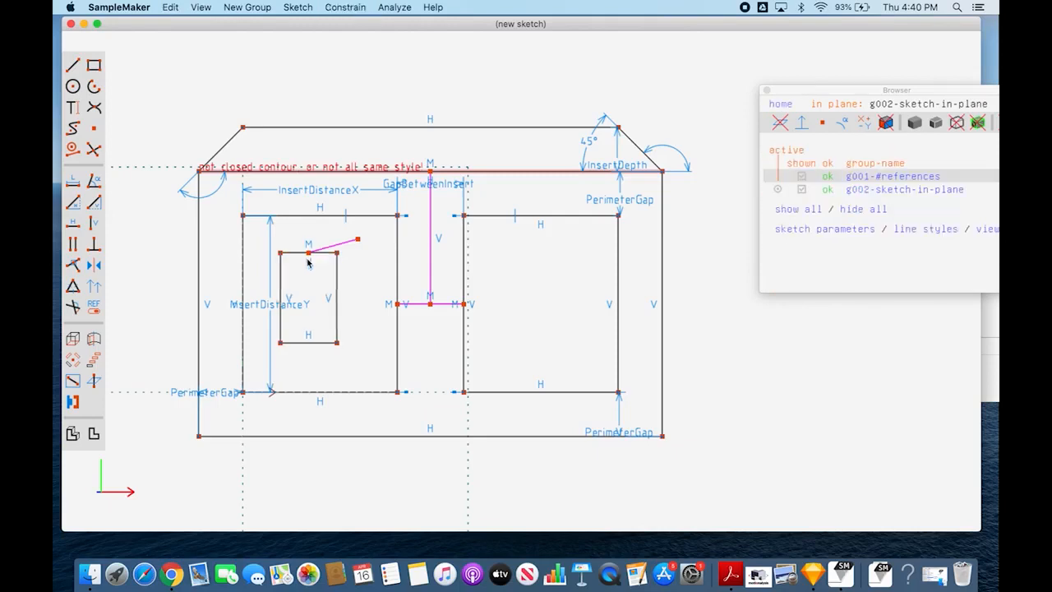
Step: Constrain the construction line's free end to the midpoint of the left insert's top edge and make the line vertical
left_click(359, 240)
left_click(328, 216)
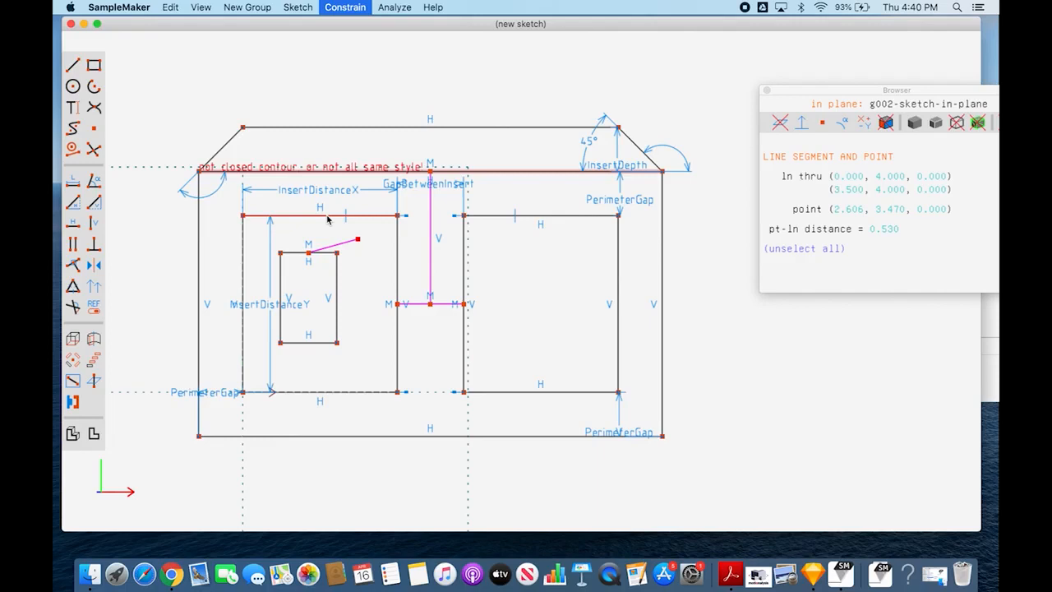
key("o")
left_click(313, 234)
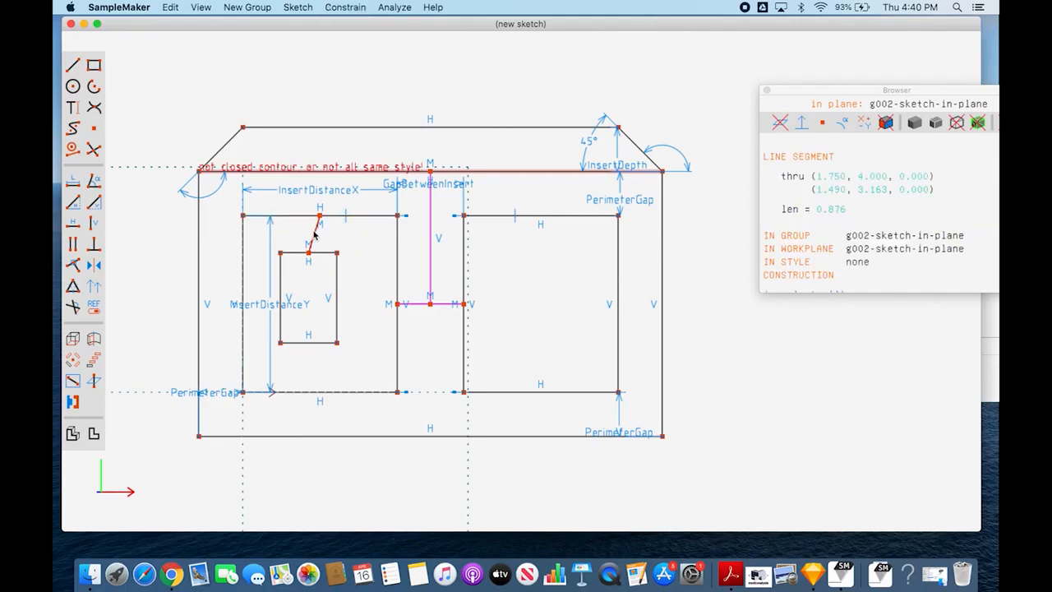
key("v")
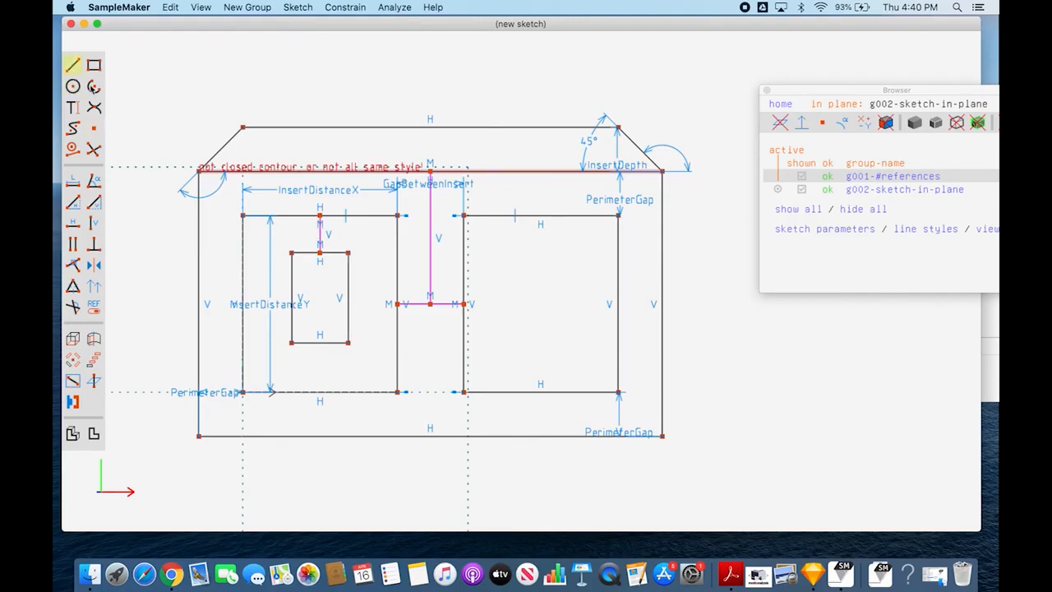
Step: Draw a short line crossing the small rectangle's right edge and convert it to a construction line
left_click(72, 65)
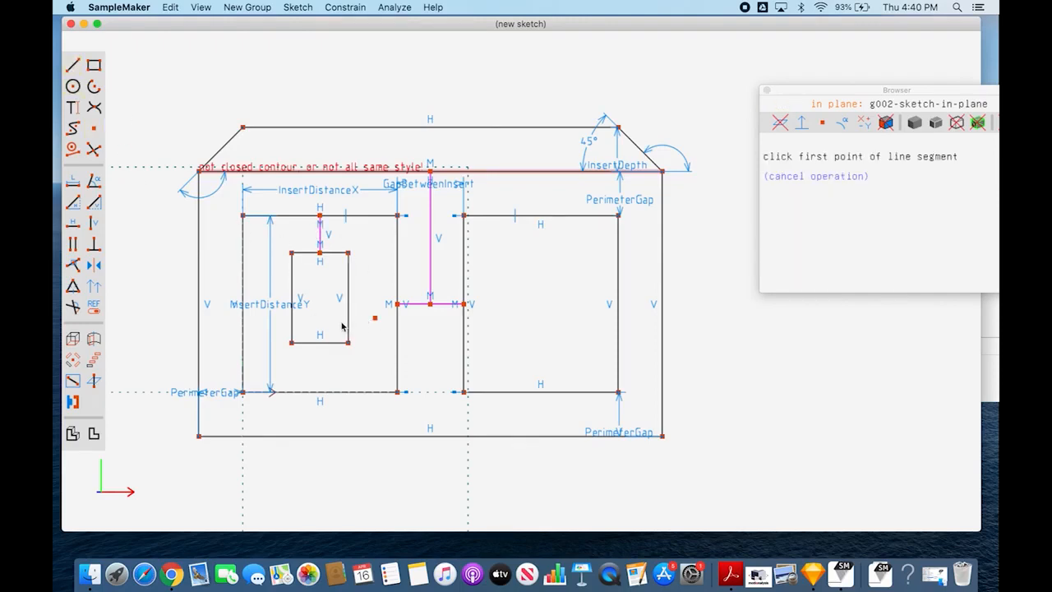
left_click(375, 317)
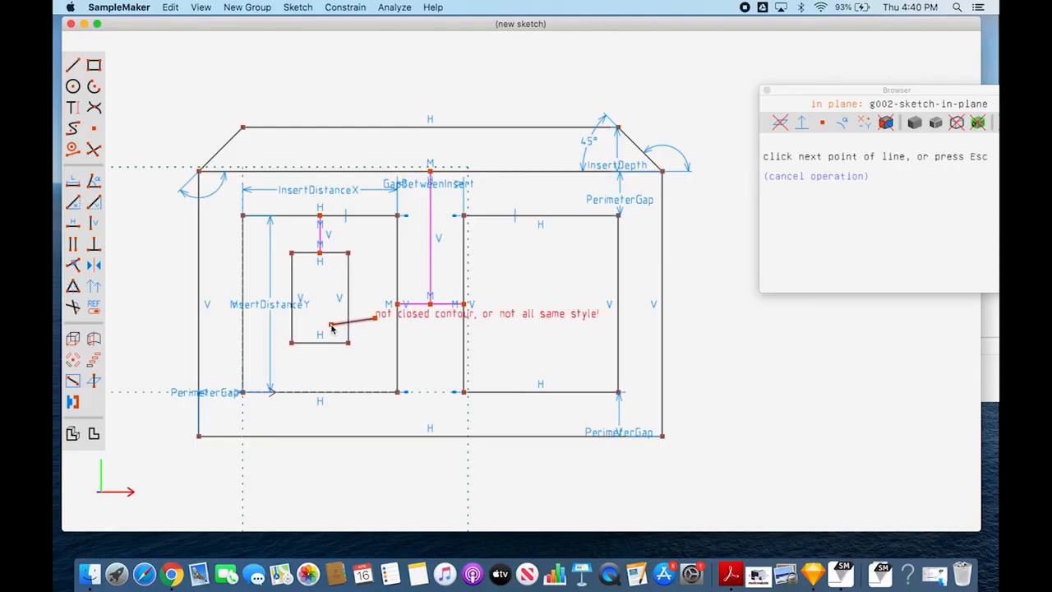
left_click(330, 326)
key("Escape")
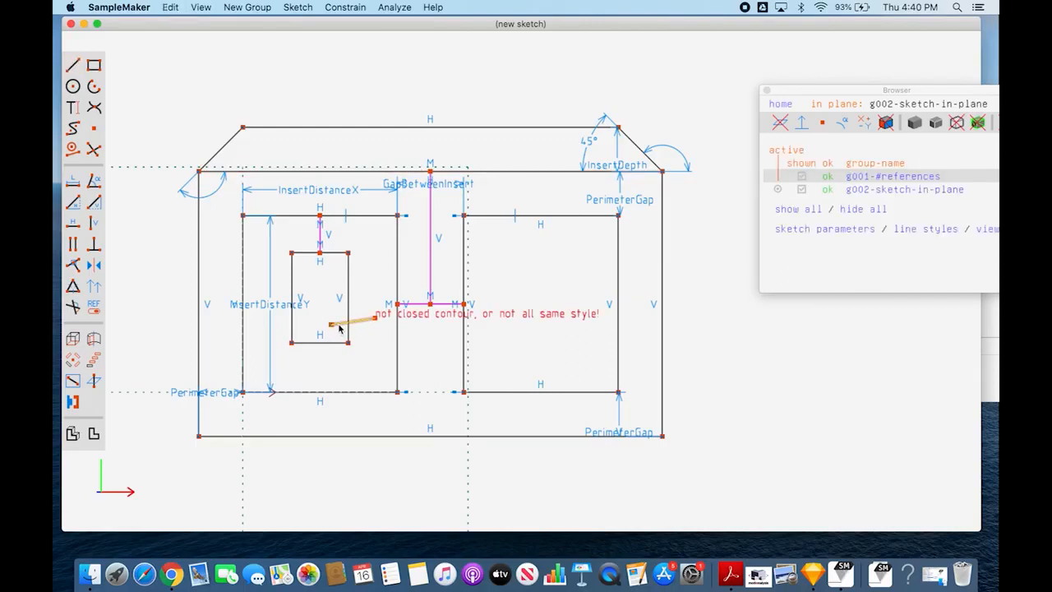
left_click(337, 324)
key("g")
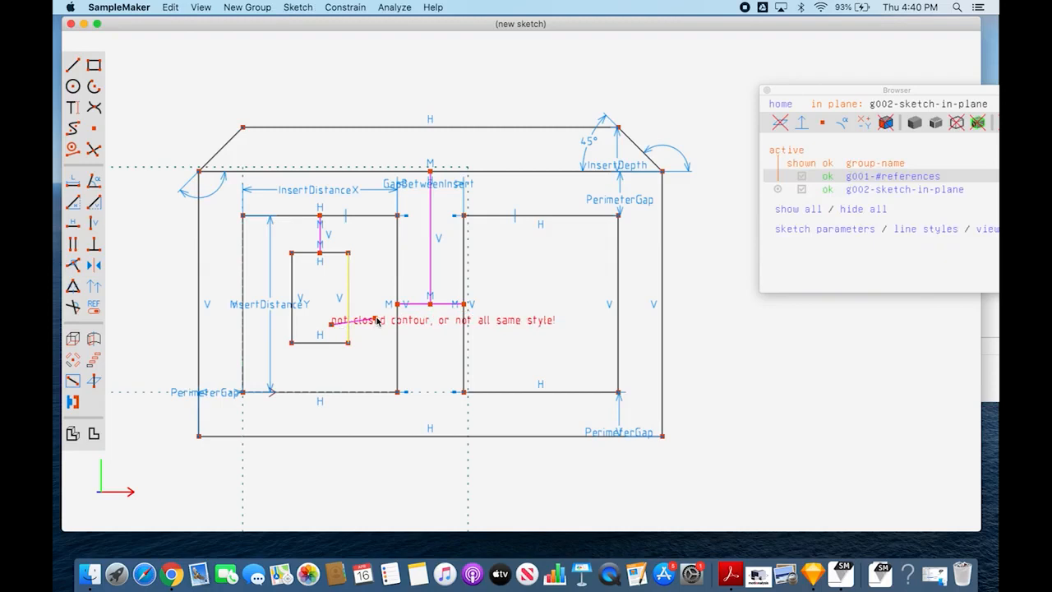
Step: Constrain the construction line's ends to the midpoints of the left insert's right edge and the small rectangle's right edge
left_click(375, 318)
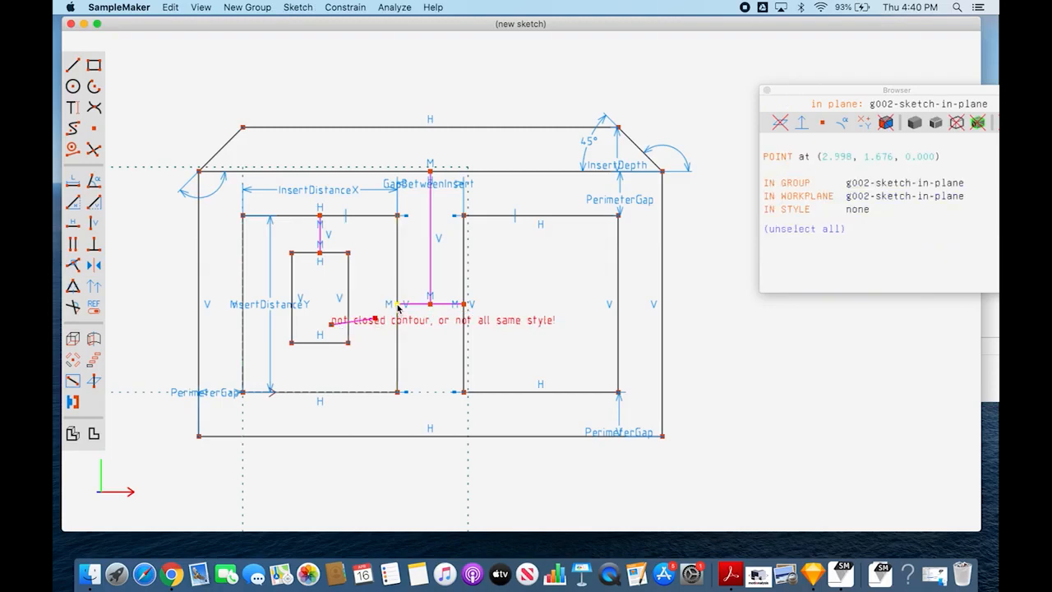
left_click(398, 307)
key("c")
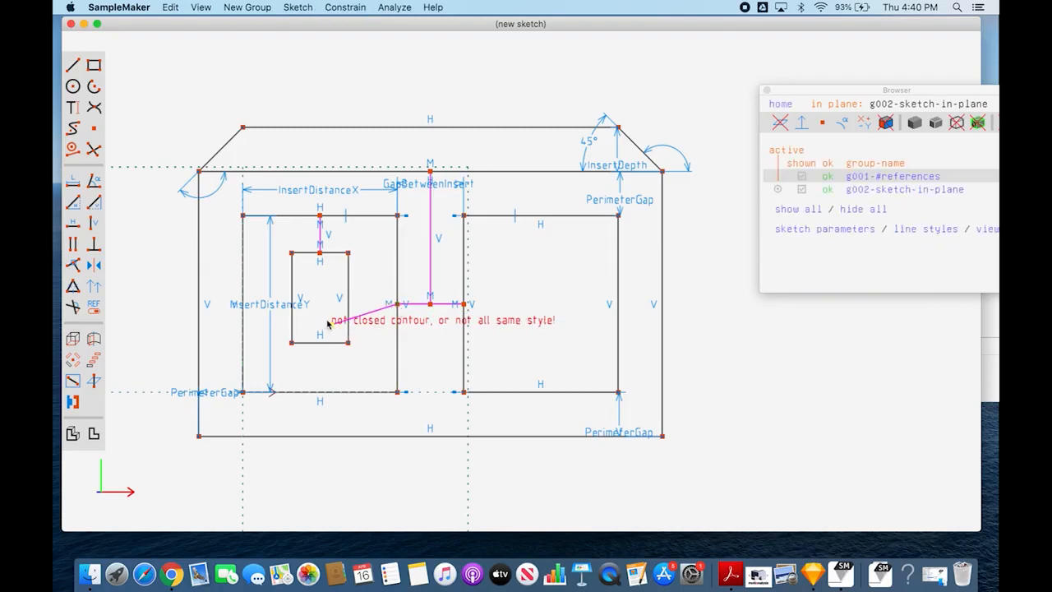
left_click(332, 325)
left_click(348, 308)
key("o")
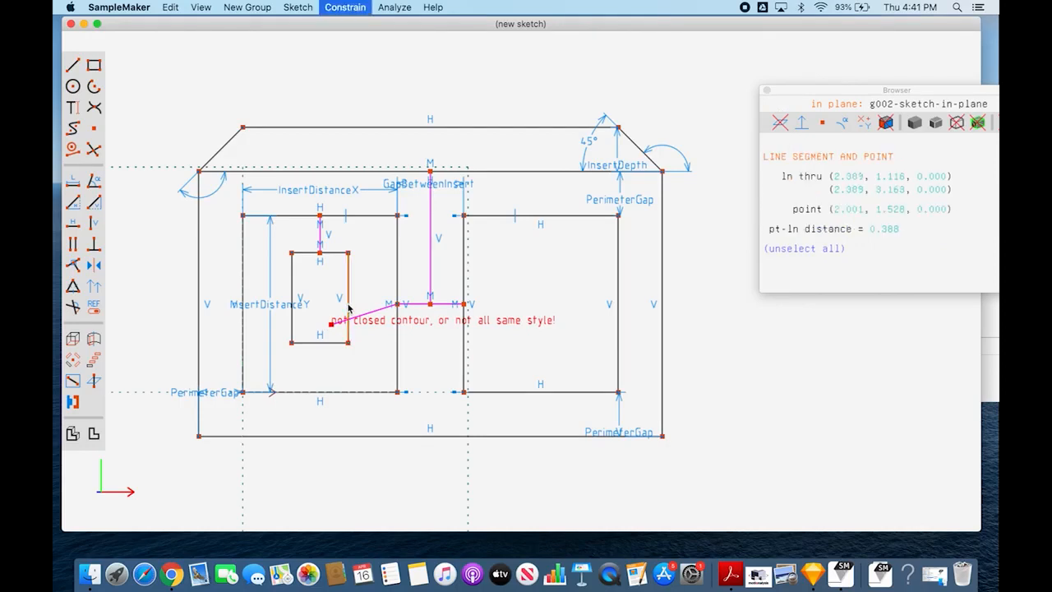
Step: Delete the vertical constraint on the small rectangle's right edge
left_click(334, 306)
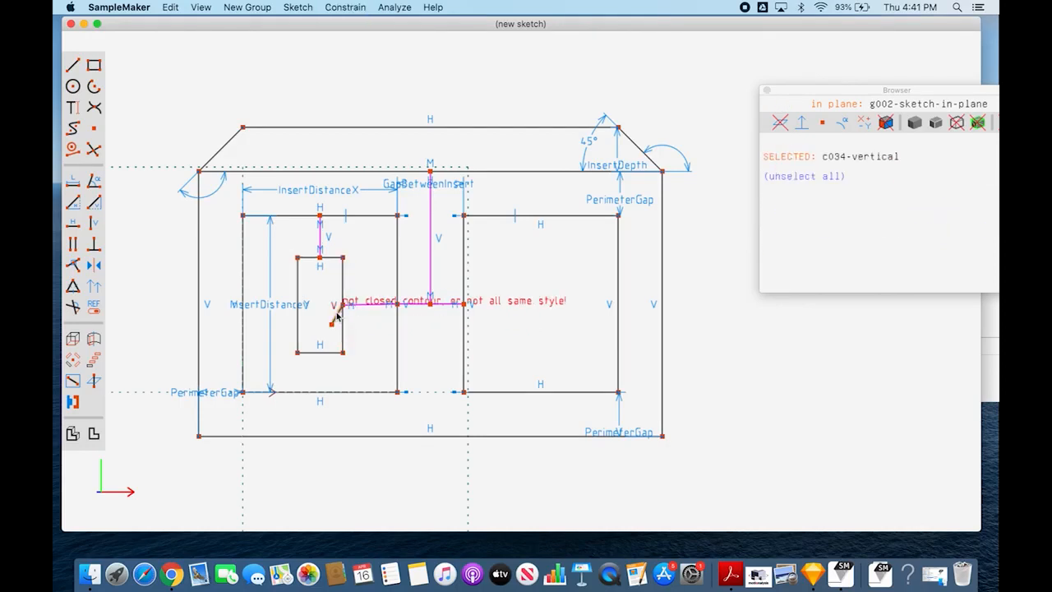
right_click(336, 311)
left_click(368, 388)
Step: Delete the stray diagonal segment inside the small rectangle and make the construction line on its right horizontal
left_click(336, 316)
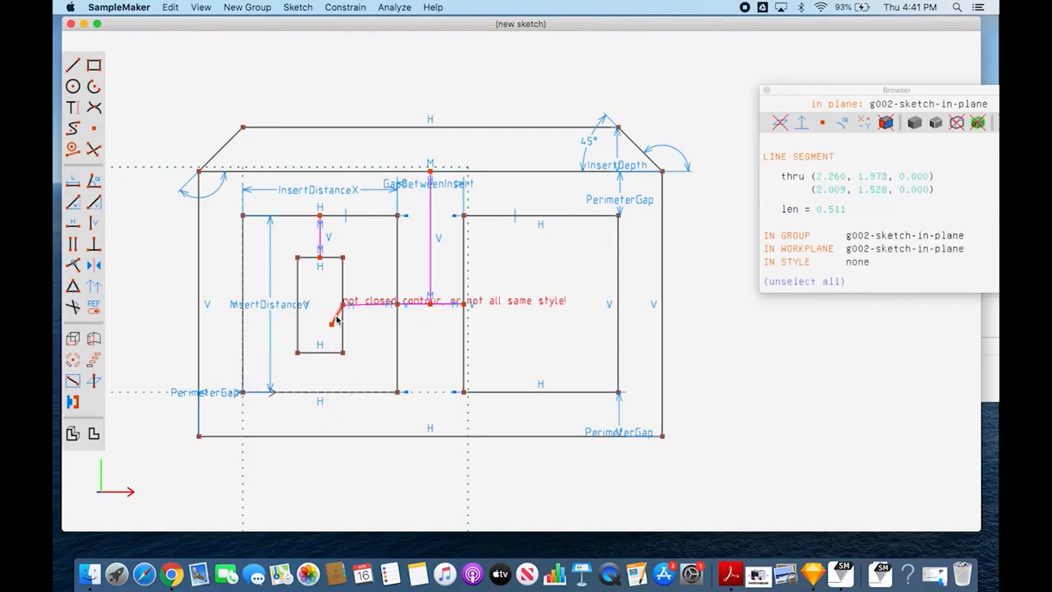
right_click(337, 314)
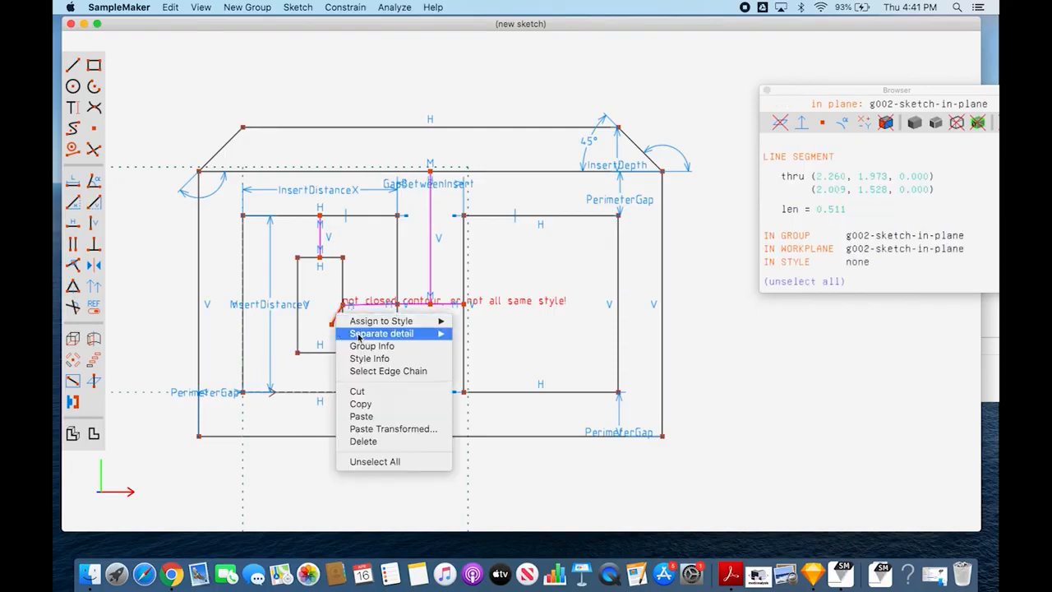
left_click(370, 441)
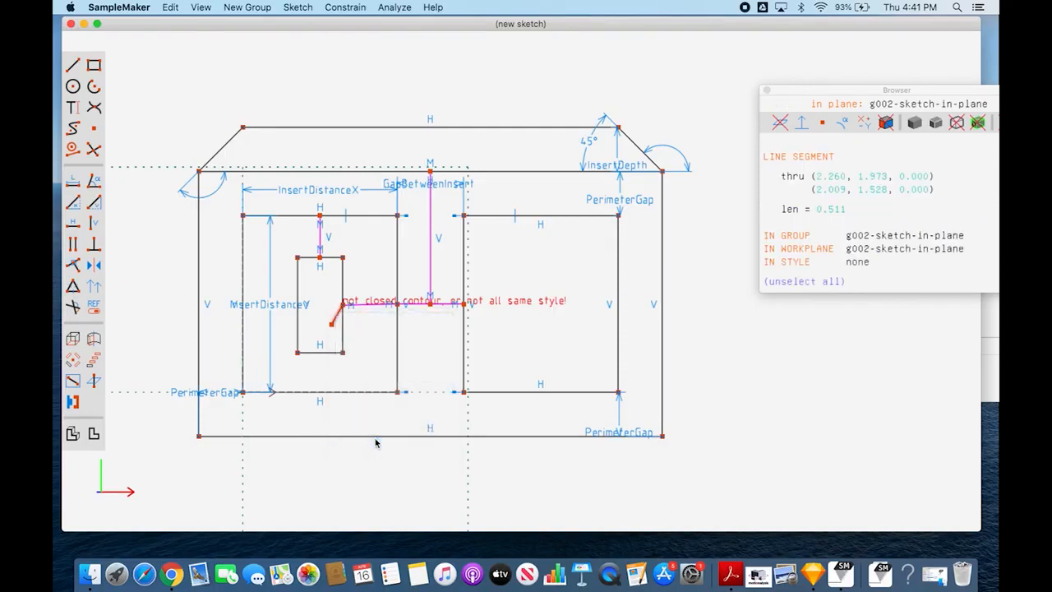
left_click(368, 311)
key("h")
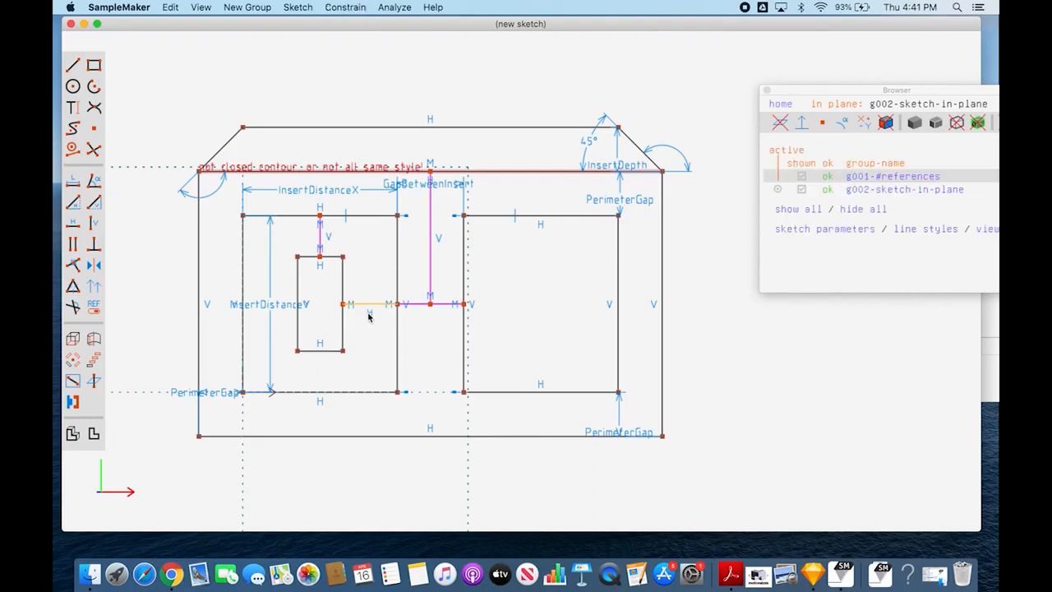
Step: Draw lines joining the left insert's two left corners to the matching left corners of the small rectangle
left_click(72, 64)
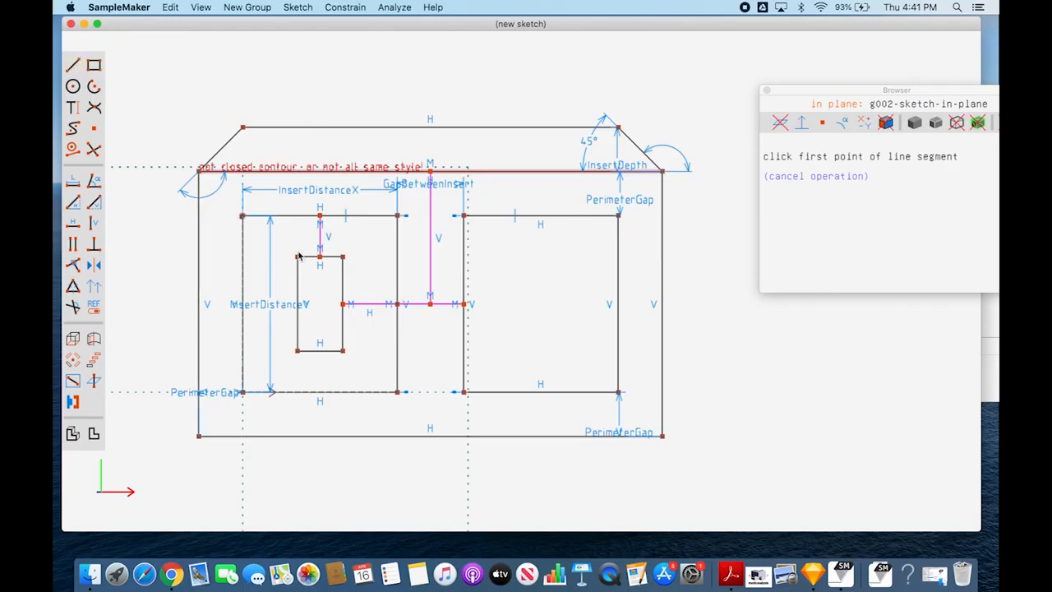
left_click(242, 216)
left_click(297, 258)
key("s")
left_click(297, 352)
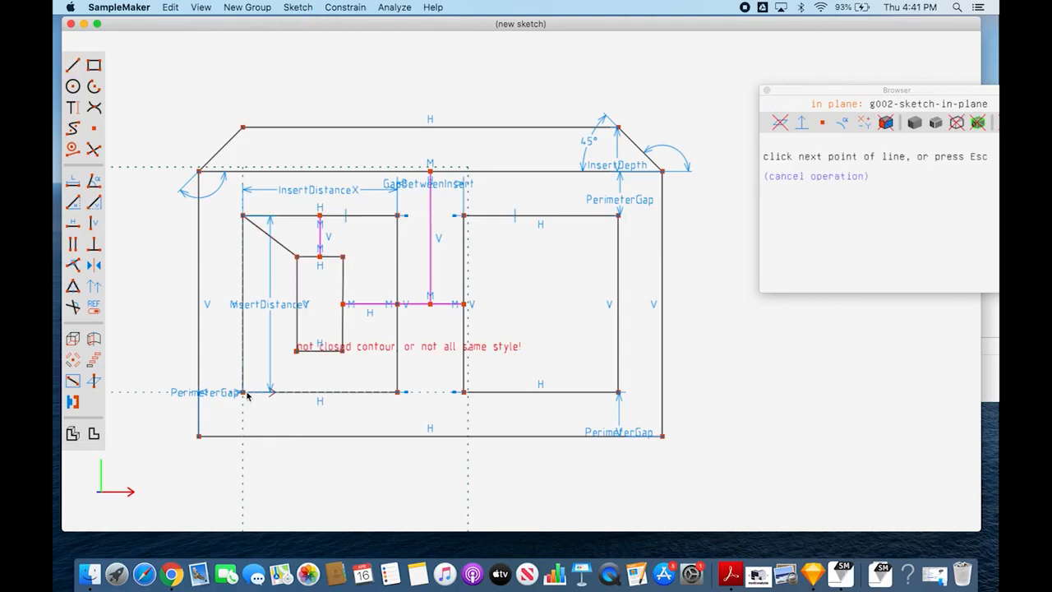
left_click(244, 392)
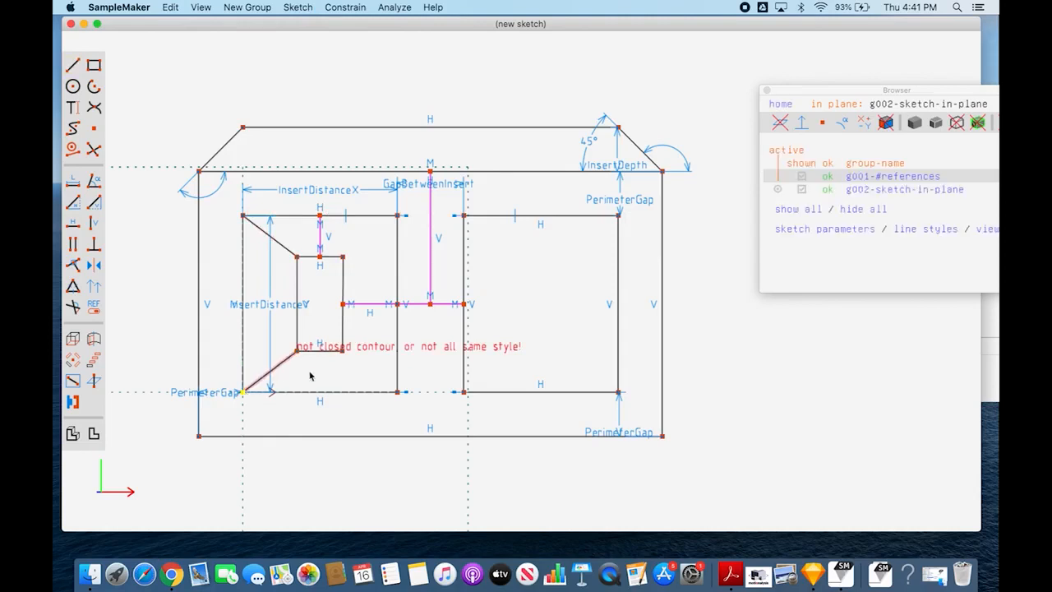
Step: Draw lines joining the small rectangle's two right corners to the matching right corners of the left insert
key("s")
left_click(342, 351)
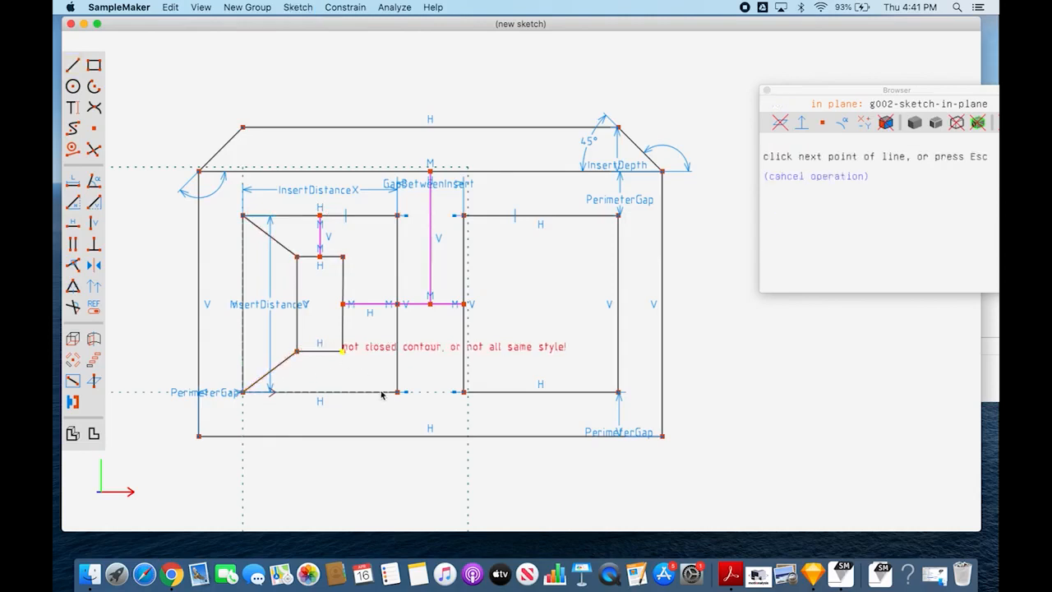
left_click(397, 392)
key("s")
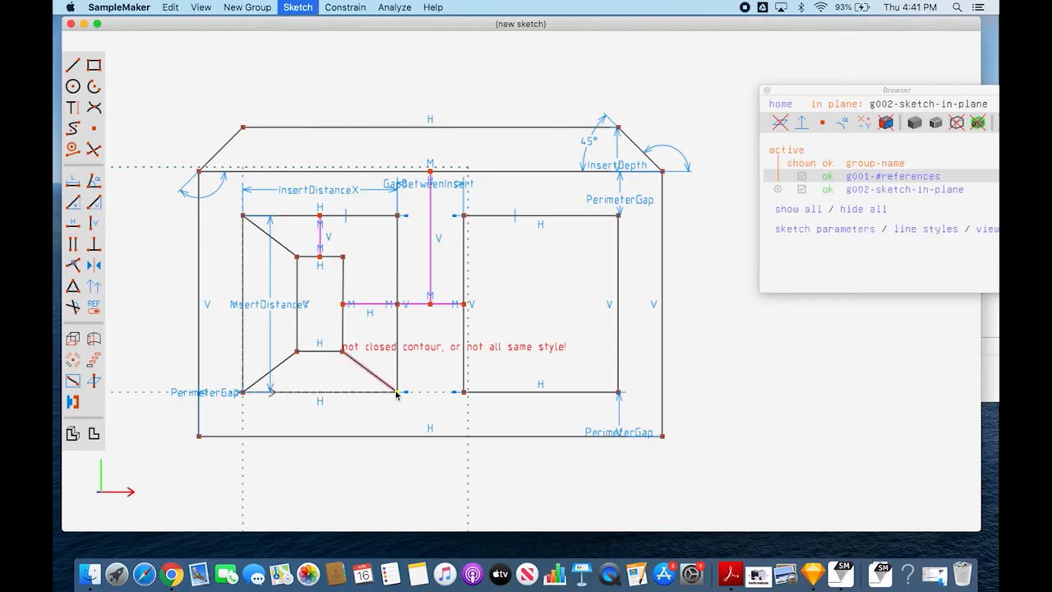
left_click(344, 257)
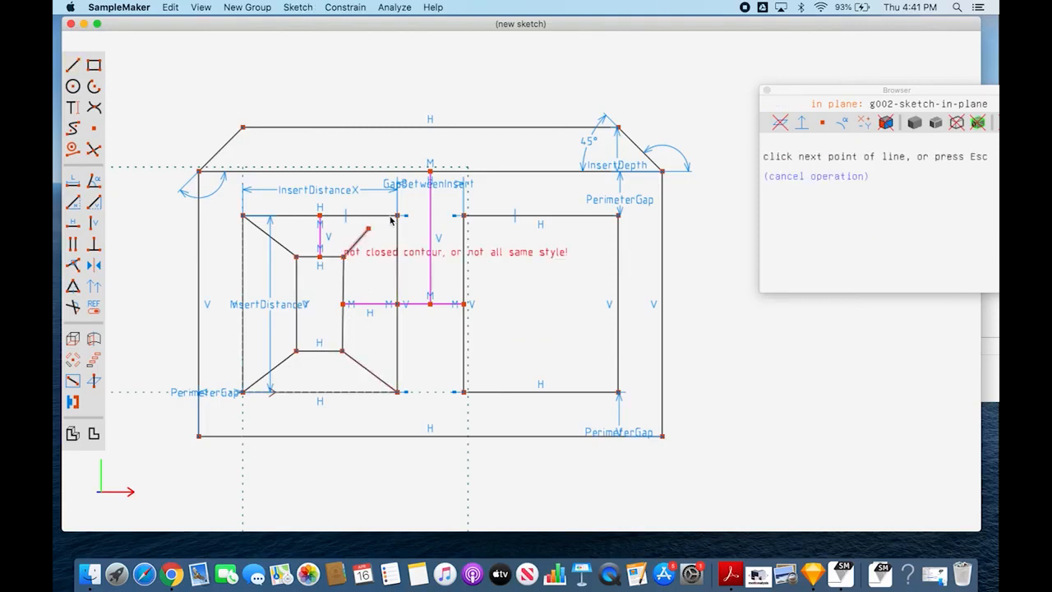
left_click(397, 216)
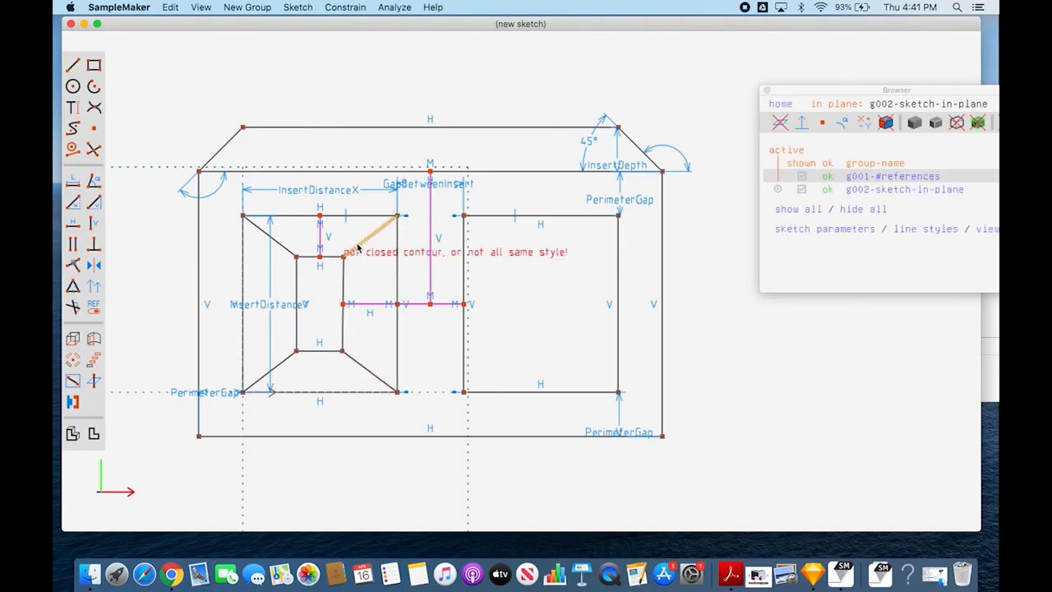
Step: Dimension the vertical distance between the top-left corners of the small rectangle and left insert, placing the label outside the insert
left_click(296, 257)
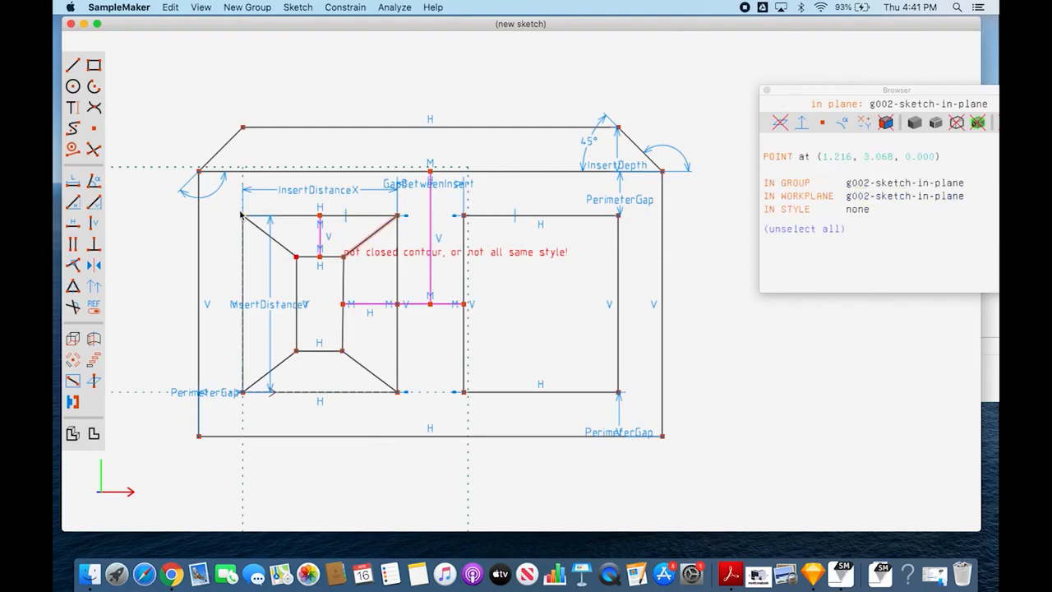
left_click(241, 215)
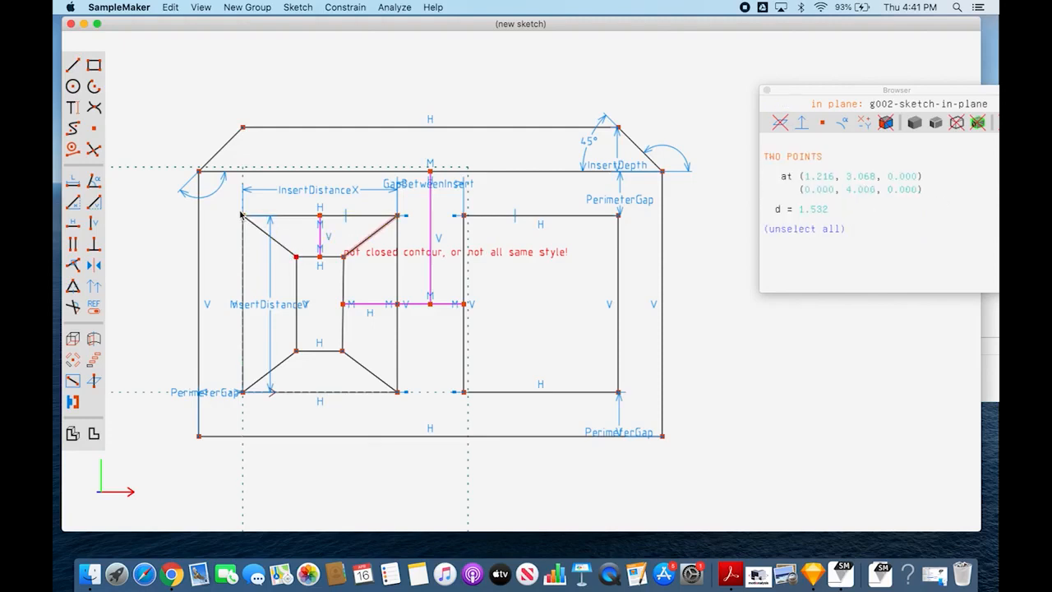
left_click(94, 204)
left_click(289, 212)
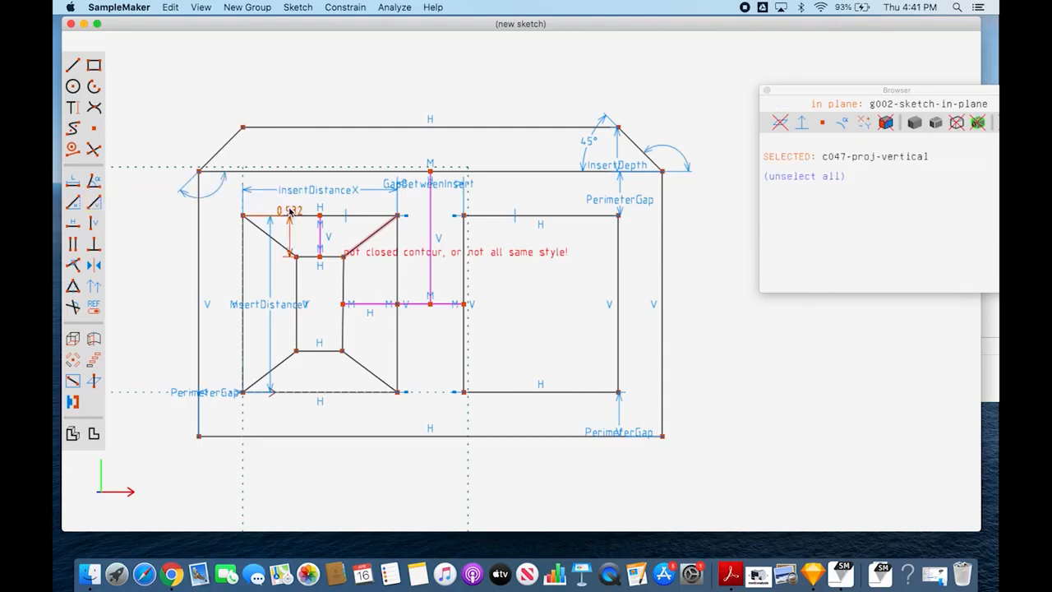
left_click_drag(290, 212, 233, 212)
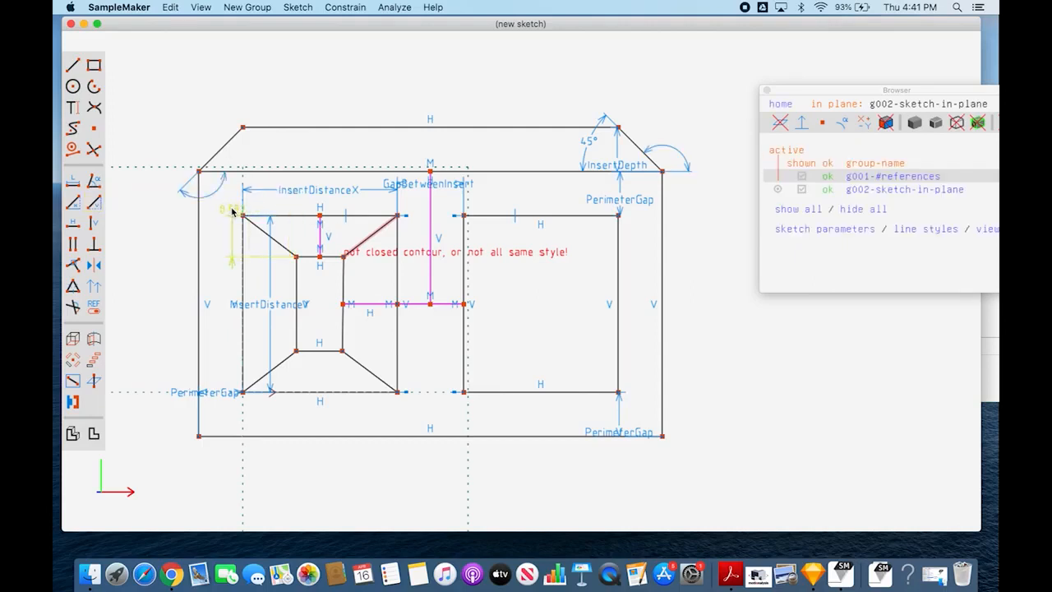
Step: Copy the InsertDepth parameter from the flap dimension and set the small rectangle's vertical offset to InsertDepth
left_click(233, 212)
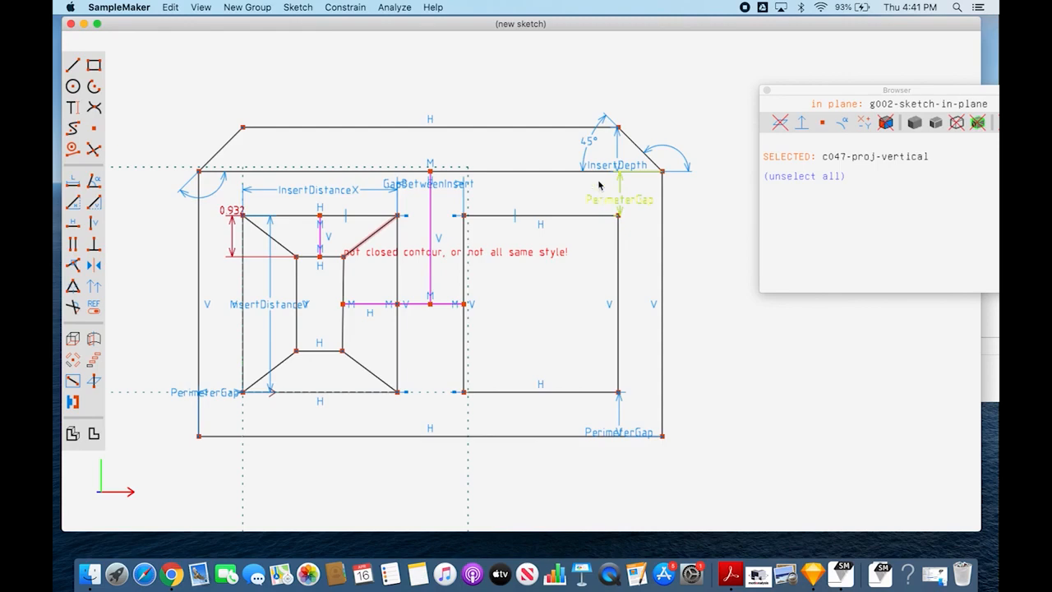
double_click(600, 165)
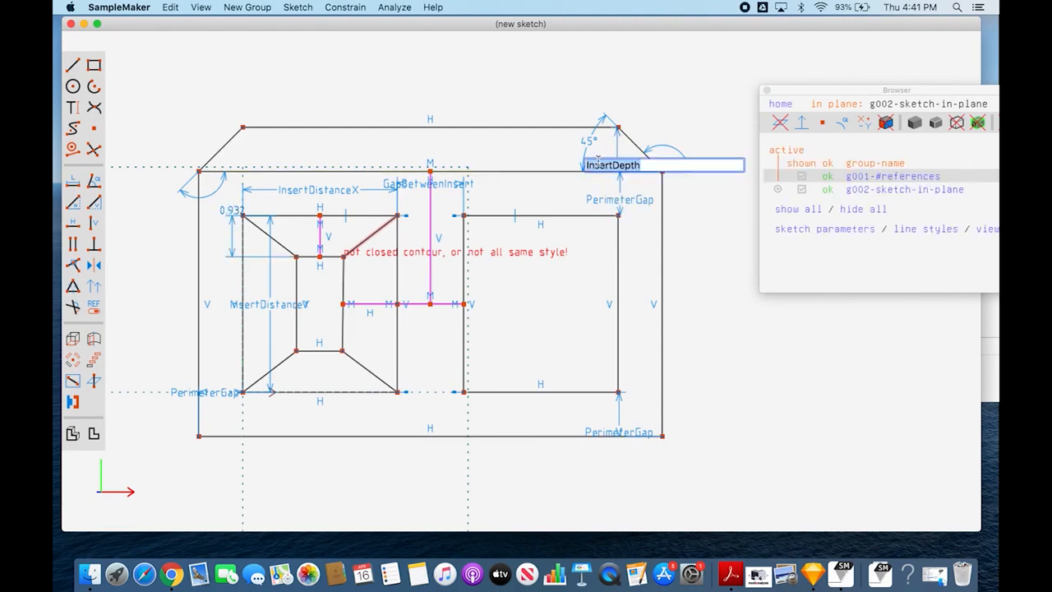
right_click(597, 162)
left_click(624, 215)
left_click(224, 212)
double_click(222, 212)
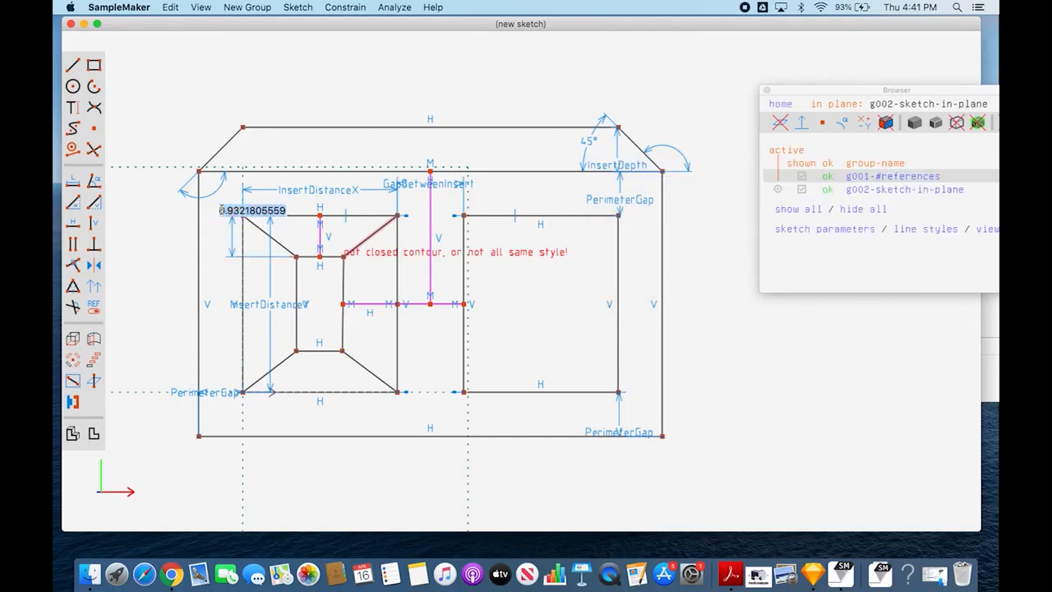
right_click(222, 212)
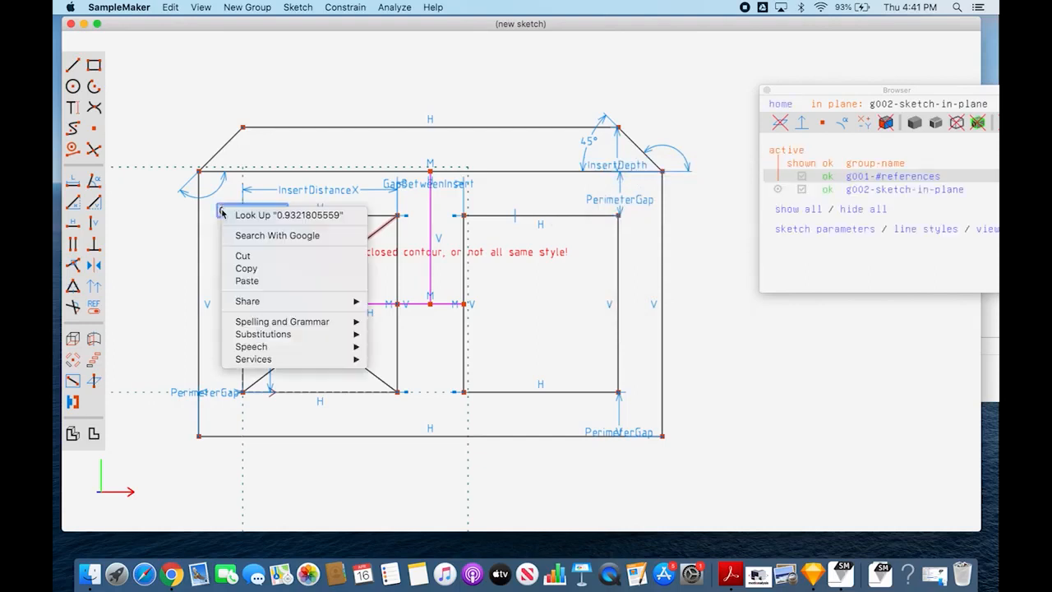
left_click(259, 281)
key("Return")
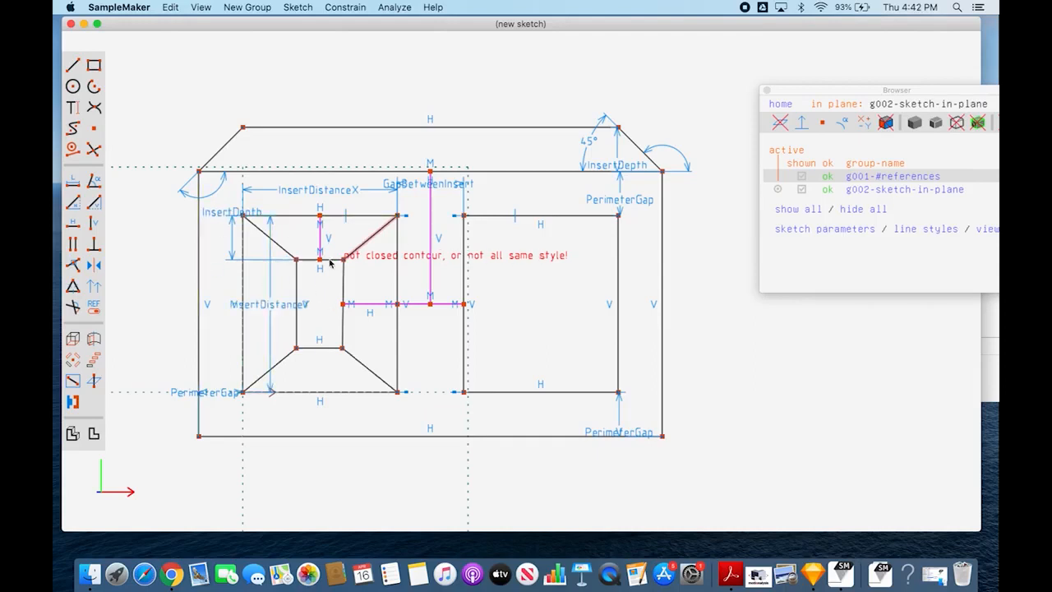
Step: Assign the Crease style to the outer perimeter's top edge and the left insert's four edges
left_click(360, 190)
left_click(363, 173)
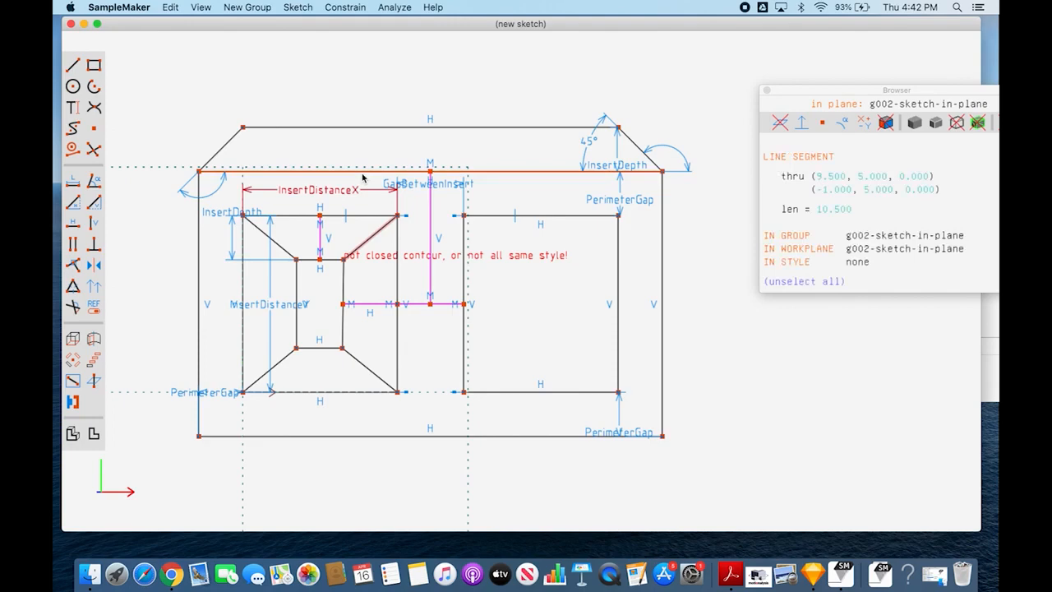
left_click(356, 216)
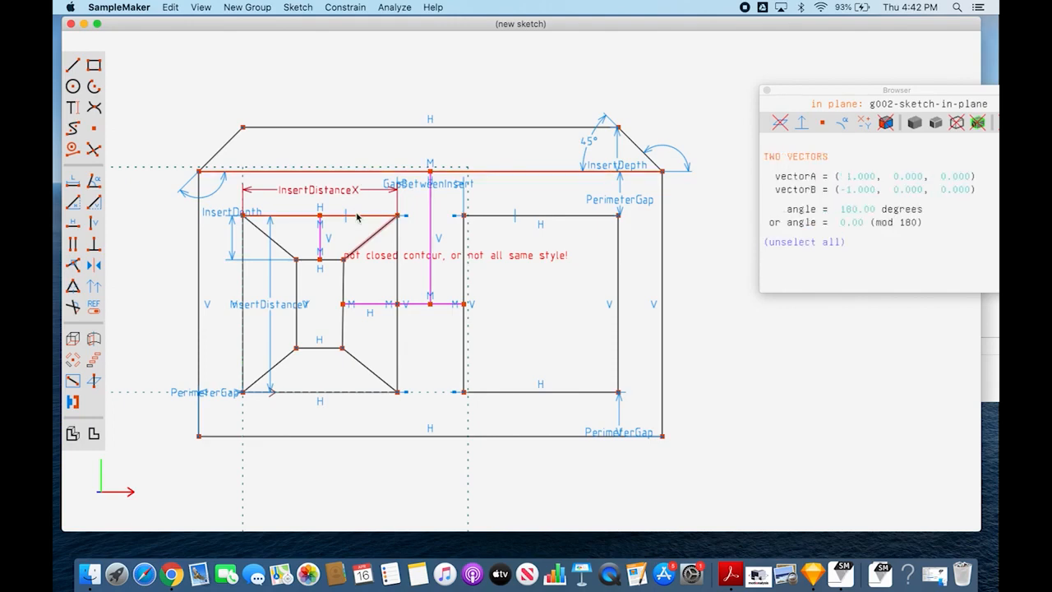
left_click(397, 250)
left_click(355, 393)
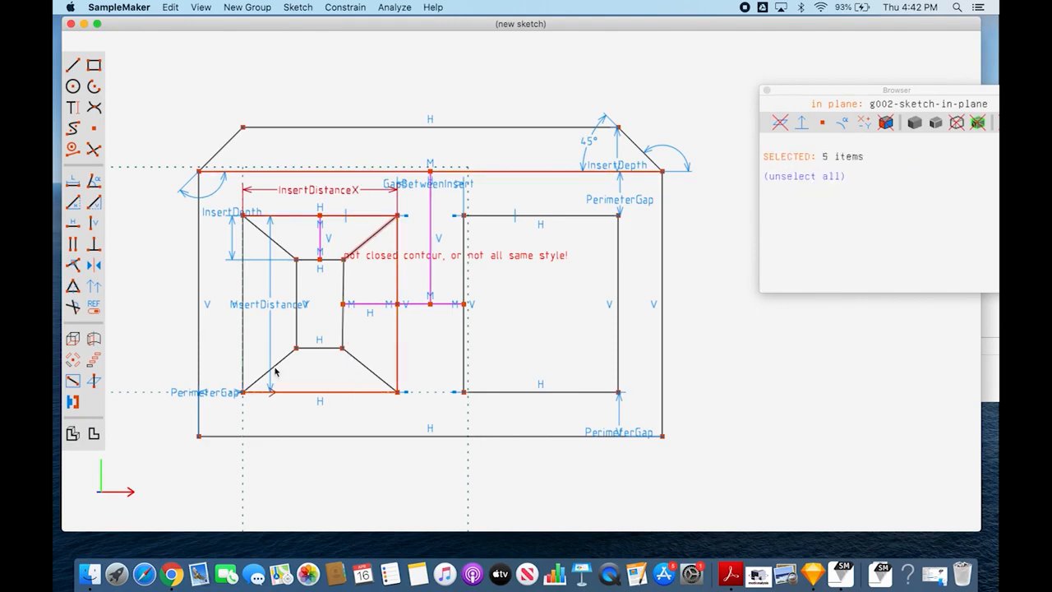
left_click(243, 354)
right_click(346, 396)
mouse_move(387, 397)
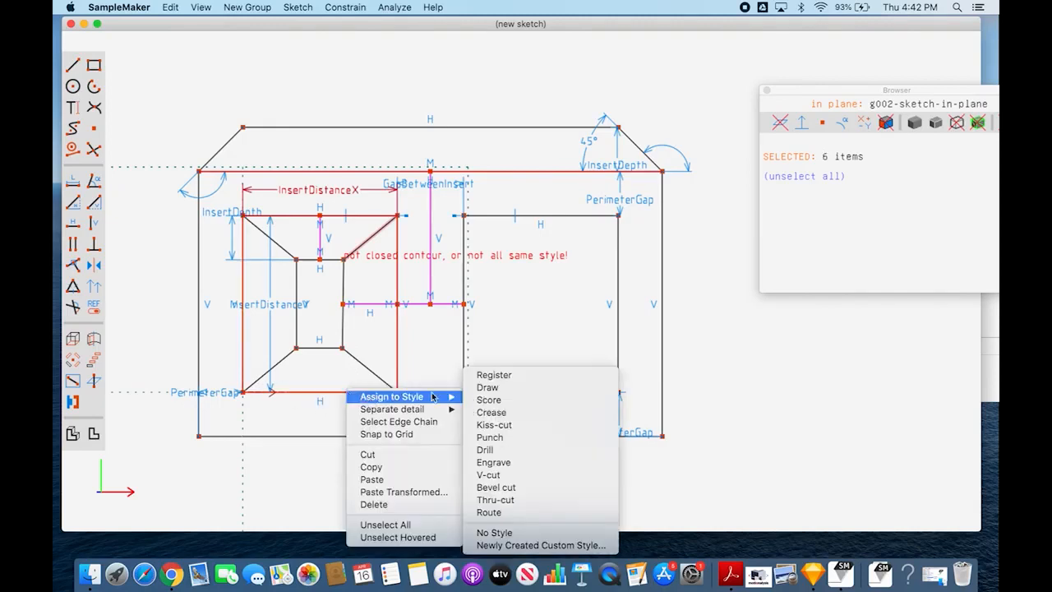
left_click(507, 412)
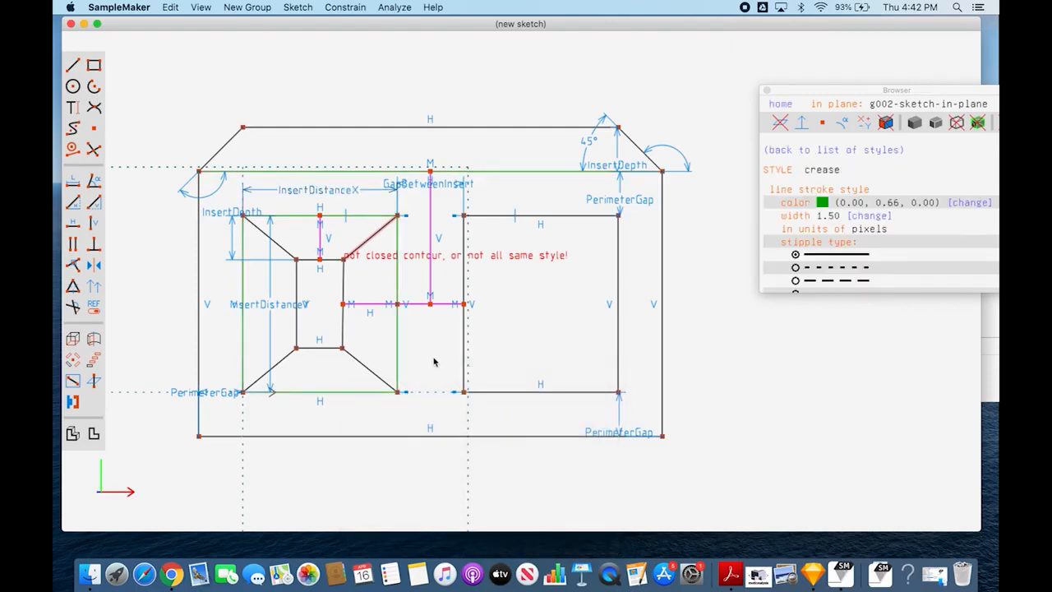
Step: Check the file format offered for saving the sketch as a new file, without saving it
left_click(143, 6)
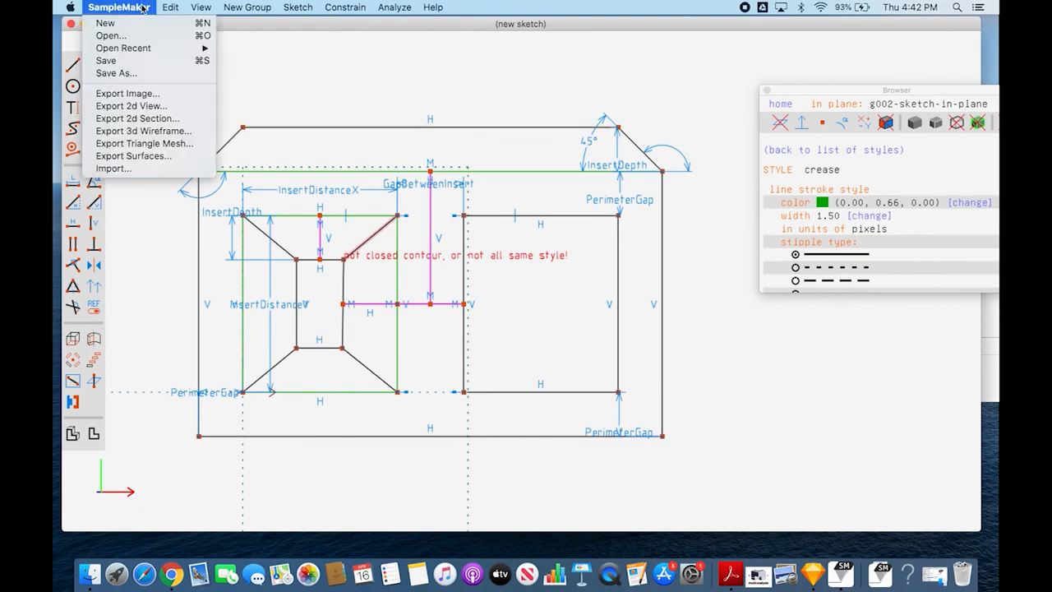
left_click(116, 73)
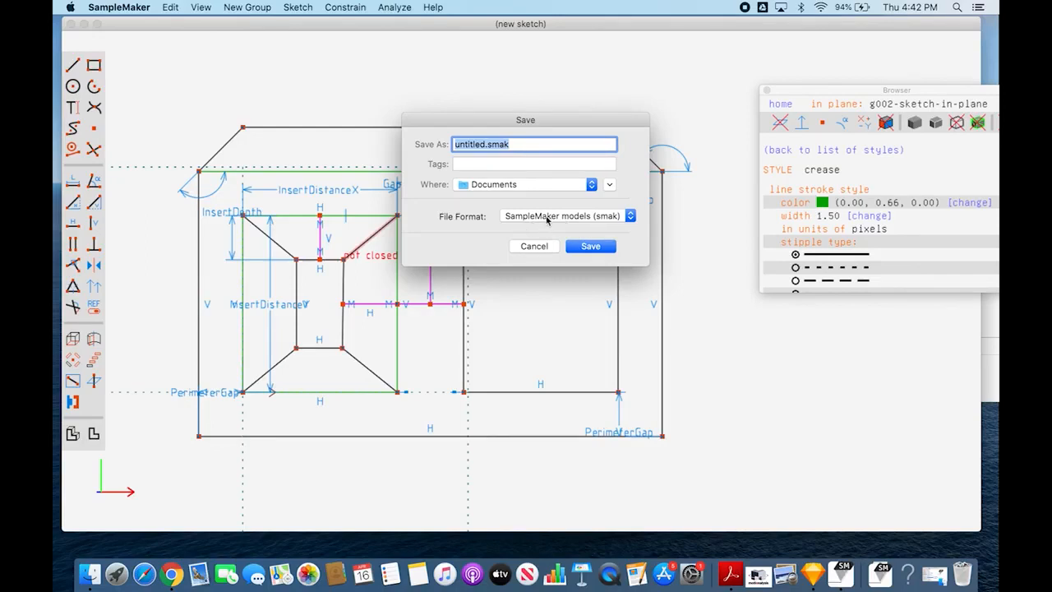
left_click(544, 246)
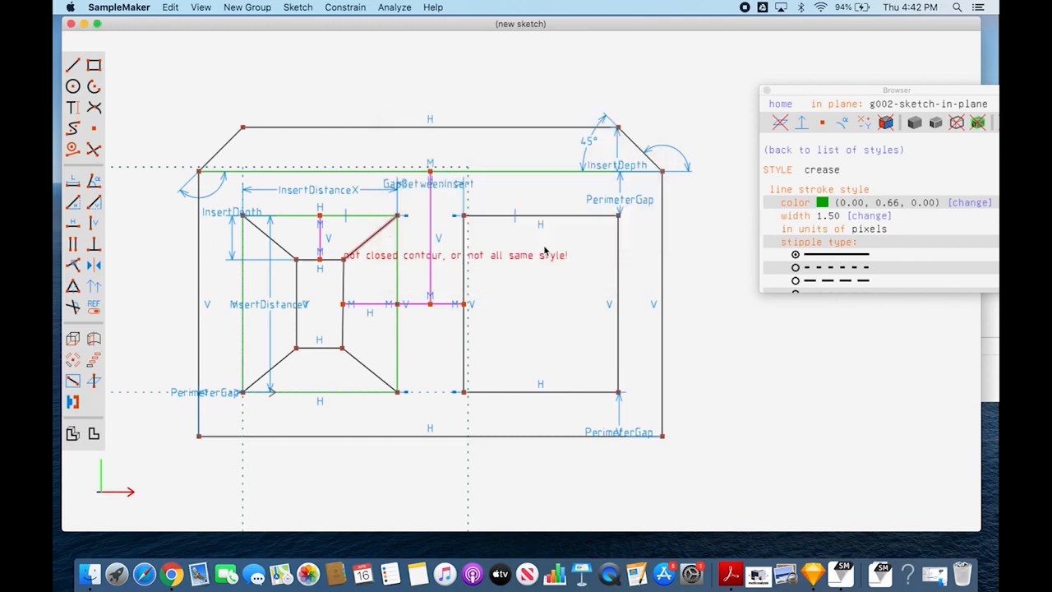
Step: Examine the file formats offered for exporting the sketch as a 2D view, without exporting it
left_click(138, 9)
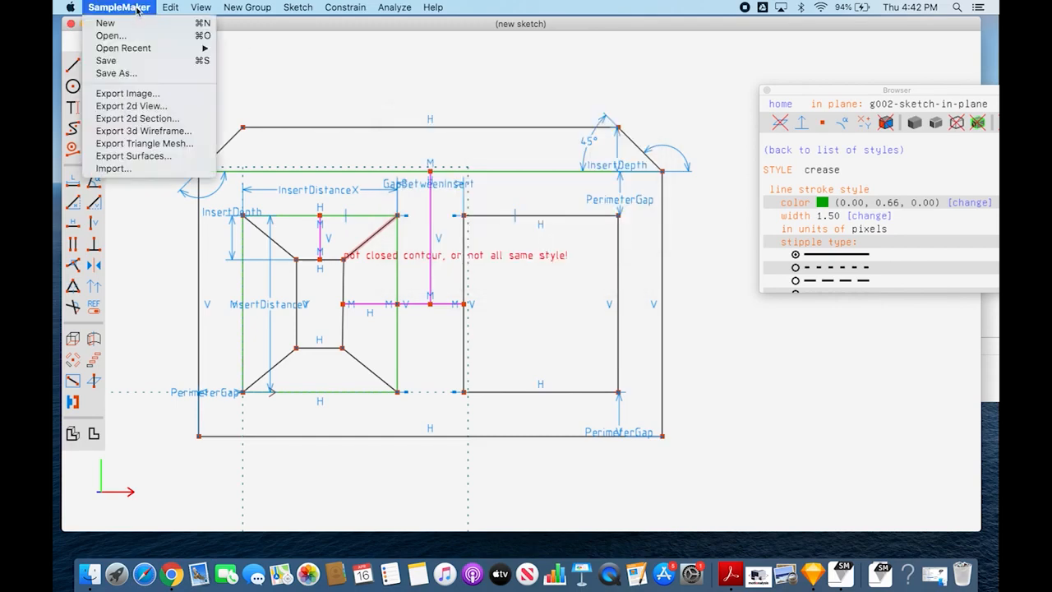
left_click(152, 106)
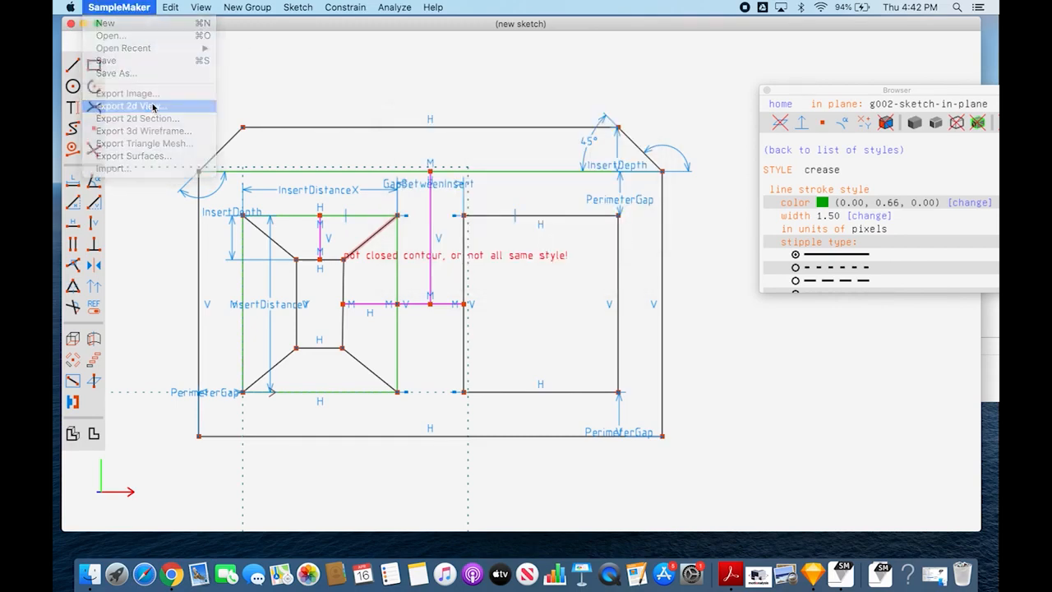
left_click(648, 216)
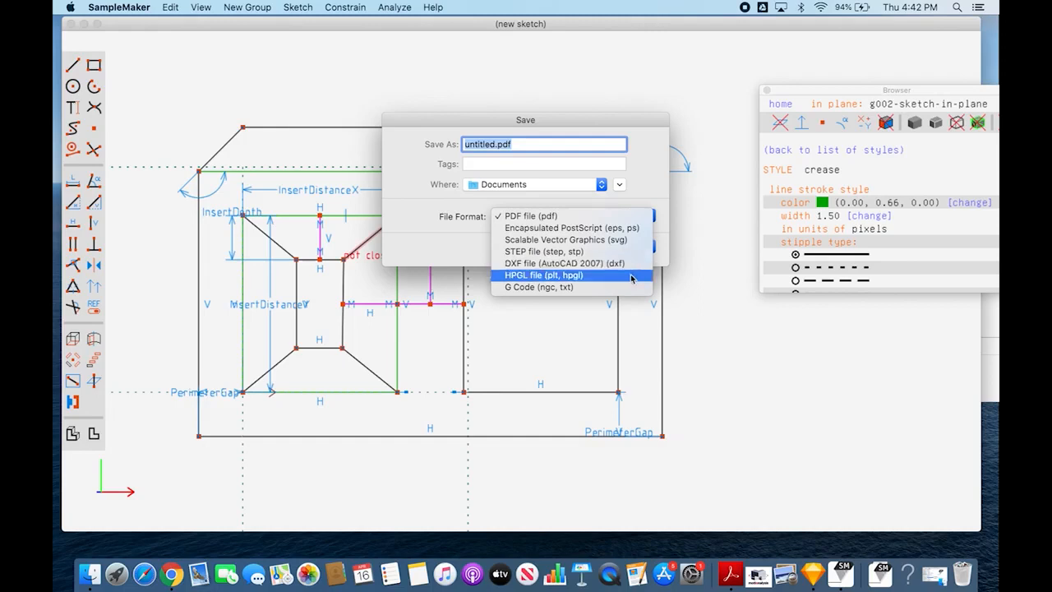
left_click(653, 187)
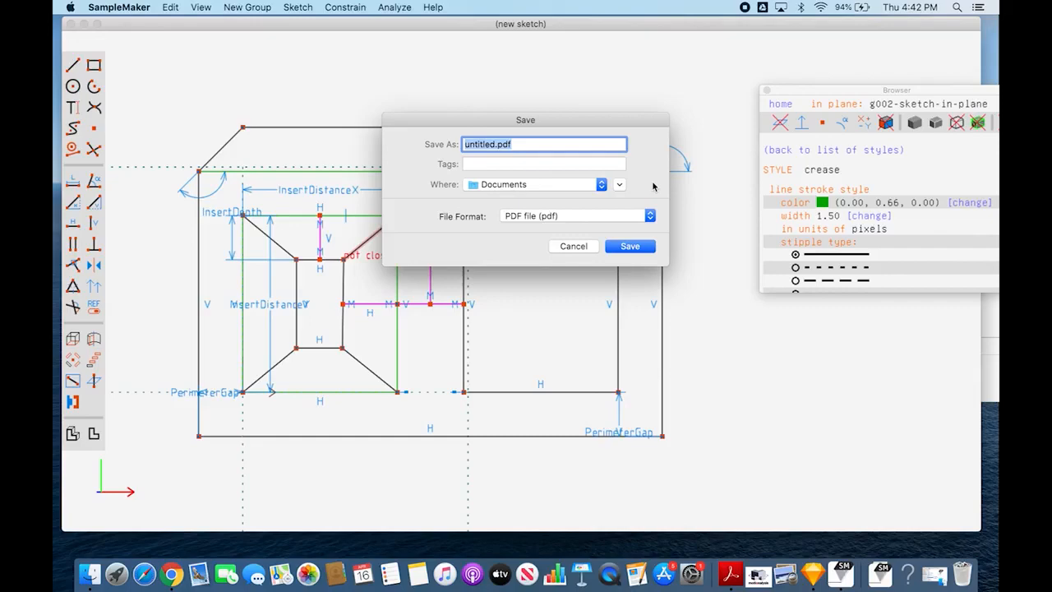
left_click(590, 246)
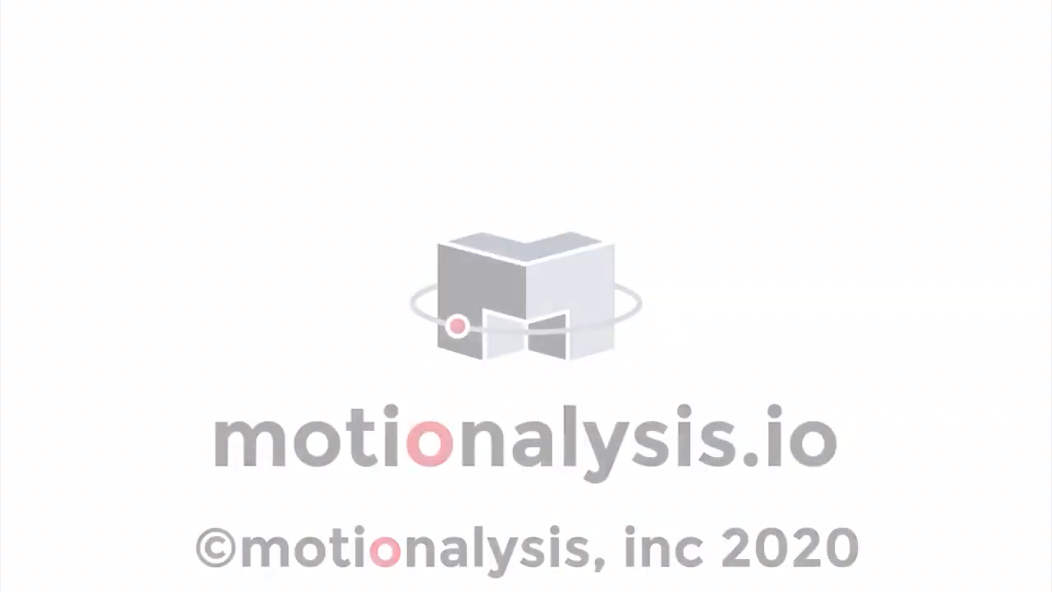